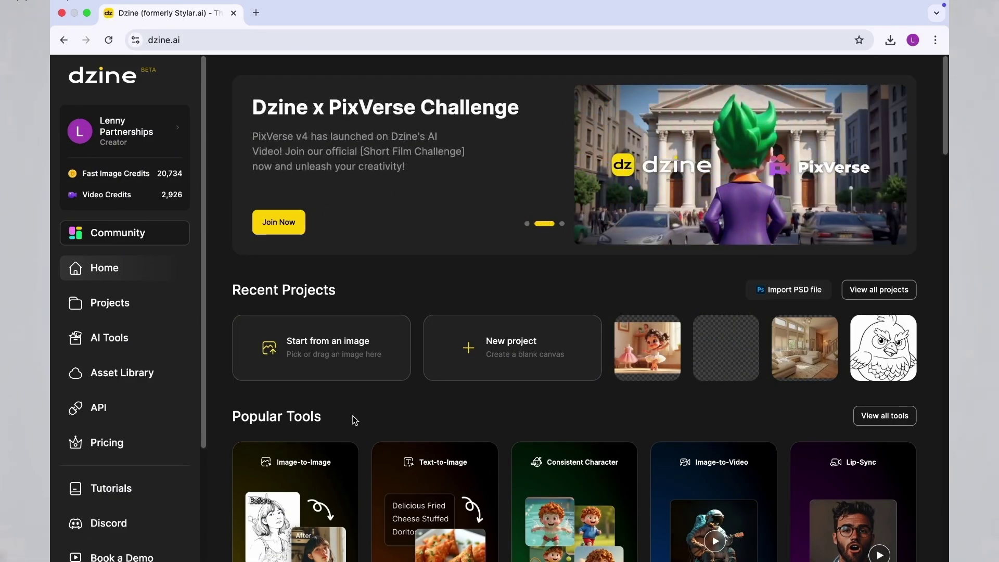
Open the Consistent Character tool on a new canvas and bring up the Build Your Character options.
scroll(350, 417, "down", 5)
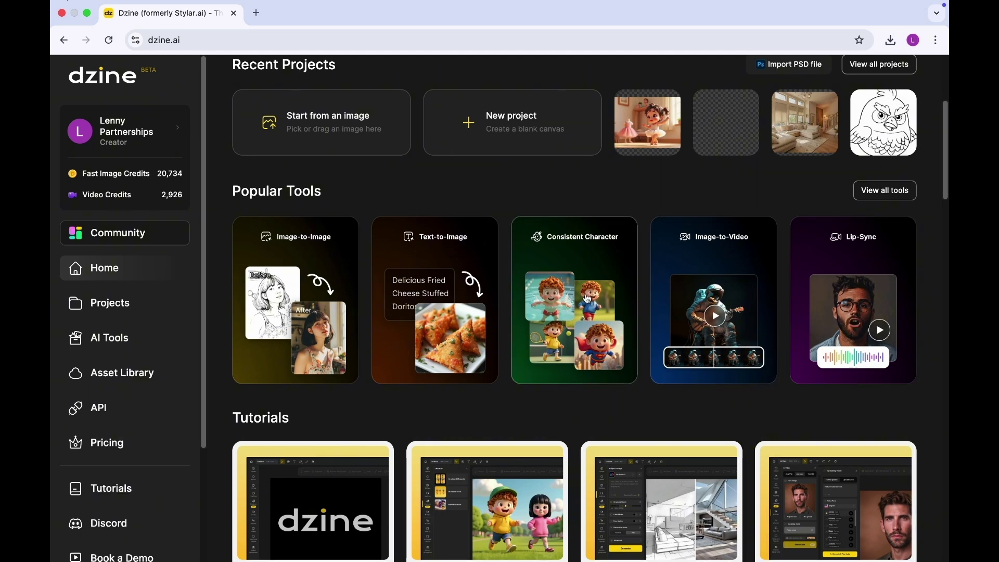
left_click(562, 256)
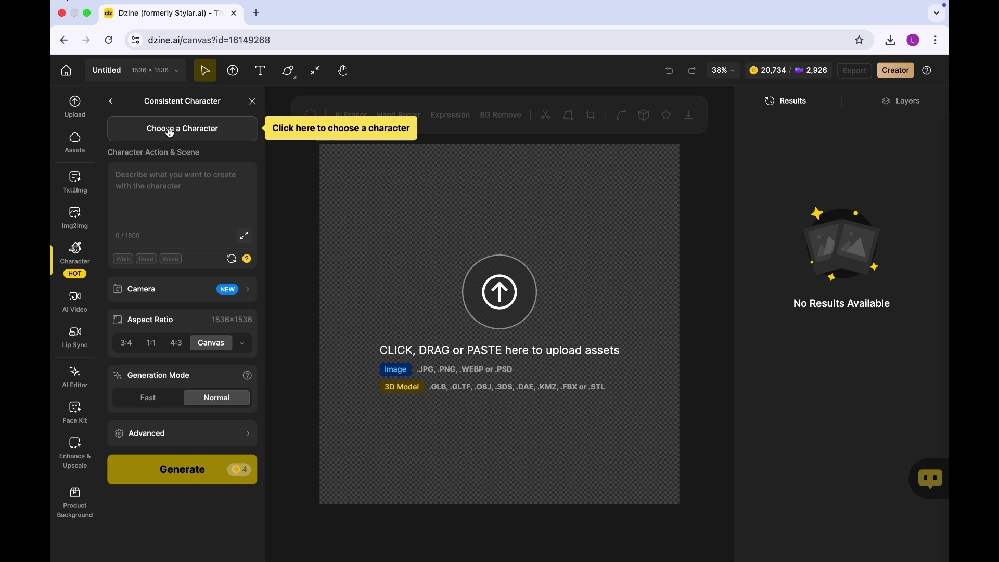
left_click(90, 274)
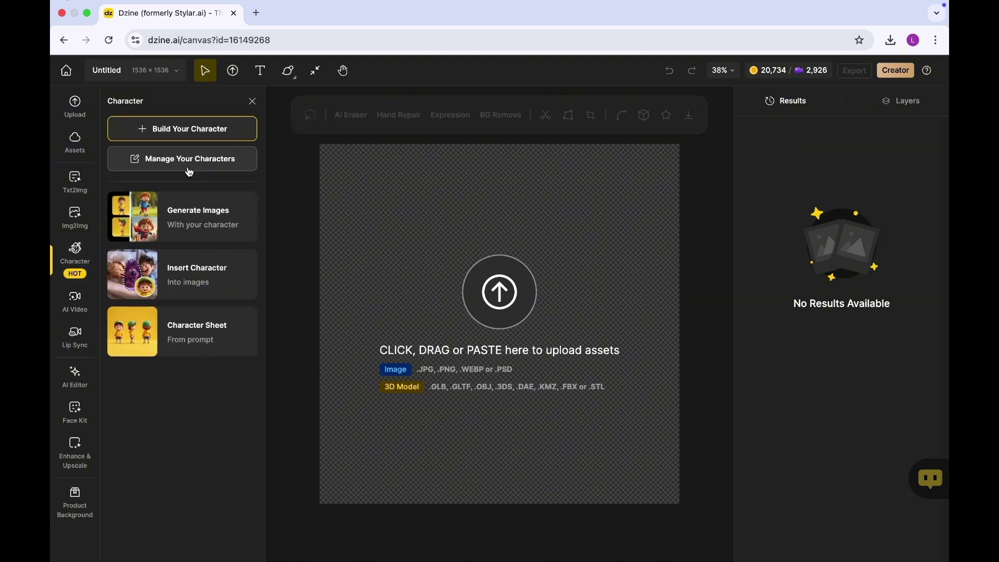
Choose Start with Description and paste the prepared influencer bio into the description field.
left_click(171, 137)
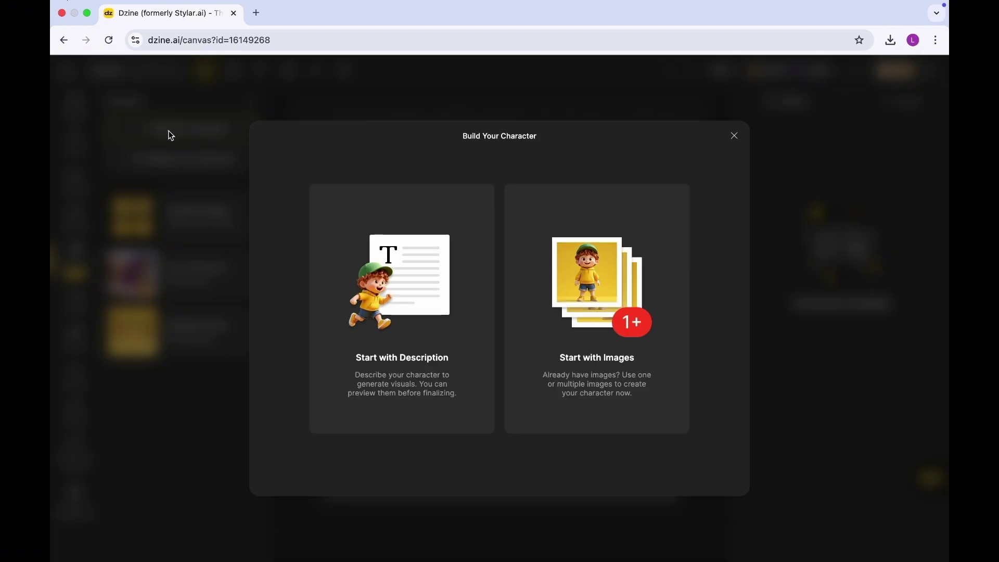
left_click(403, 345)
left_click(403, 182)
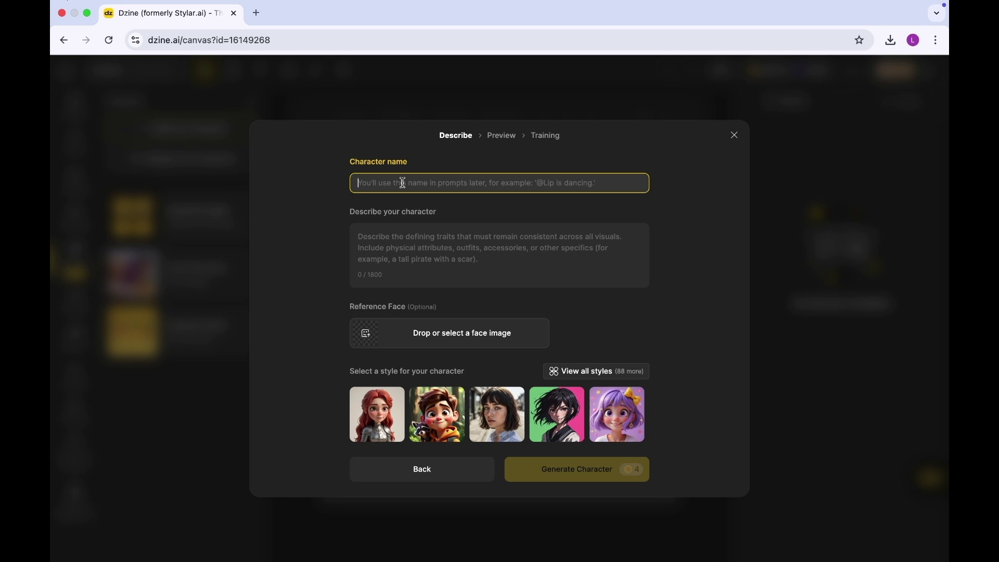
left_click(392, 244)
key("super+v")
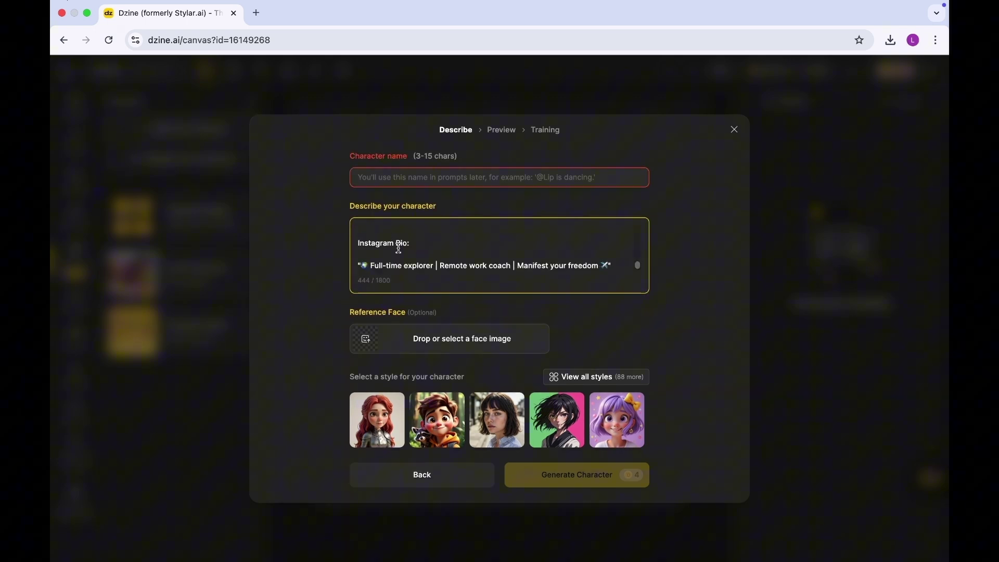
Copy the name Leila into Character name, remove the name line, and add 'Gender: Feature'.
scroll(392, 244, "up", 5)
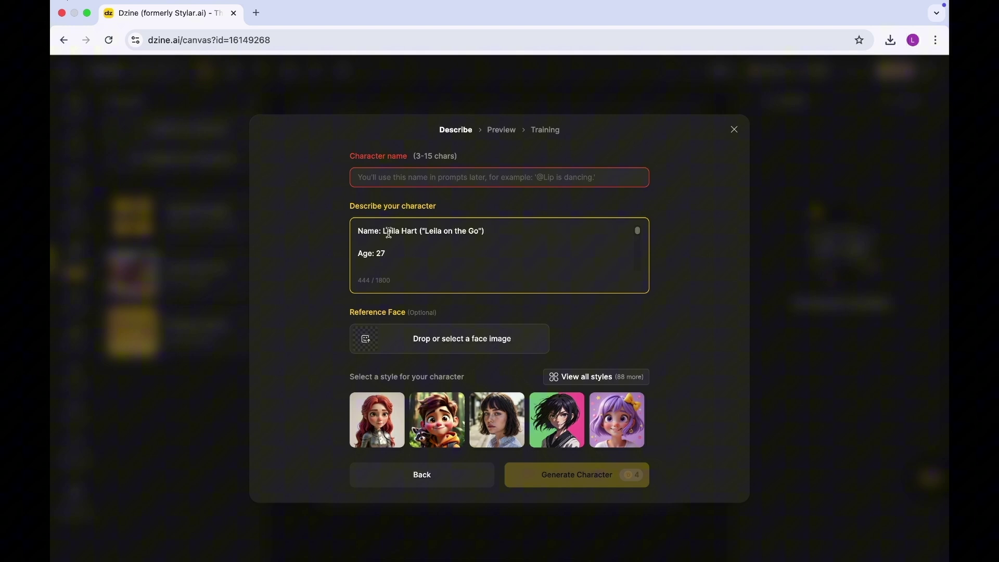
left_click_drag(387, 234, 431, 232)
key("super+c")
left_click(435, 177)
key("super+v")
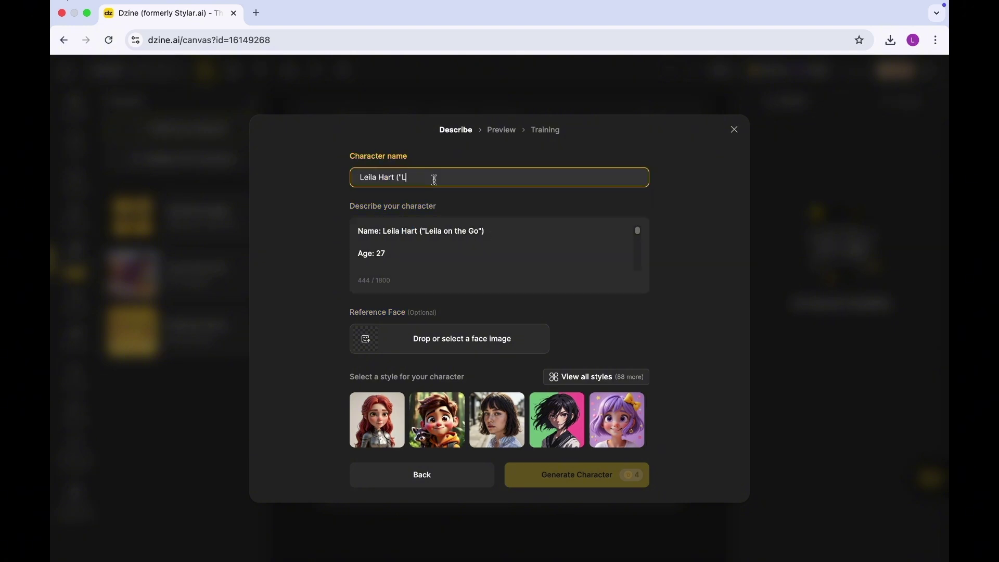
left_click_drag(528, 227, 346, 229)
key("BackSpace")
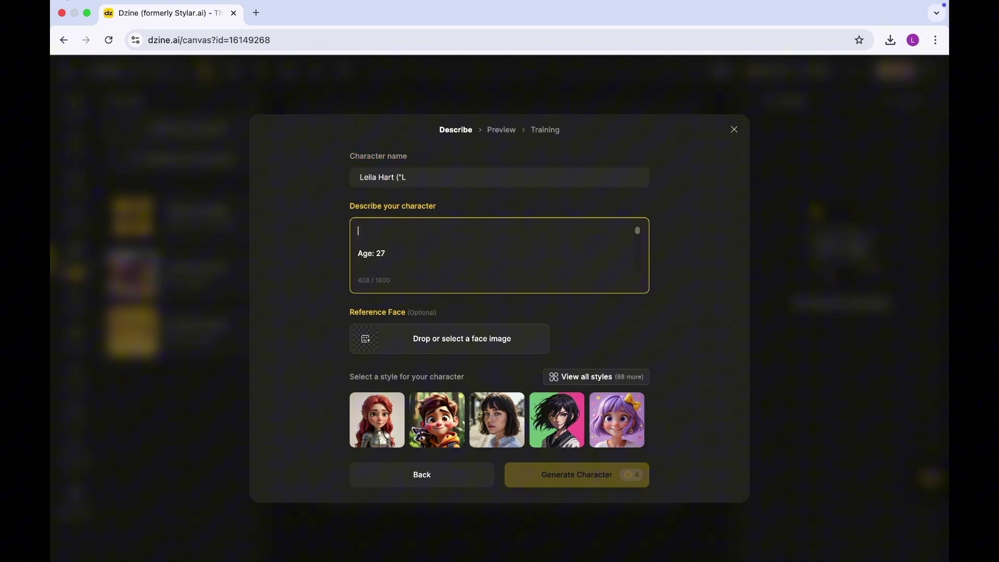
key("Delete")
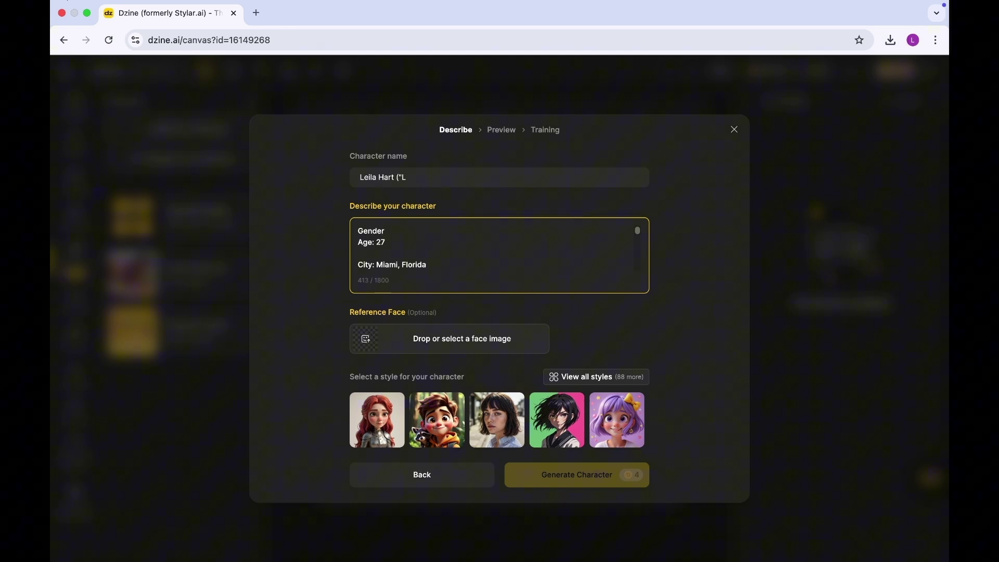
type("Gender: Feature")
Choose the third, realistic photo style for the character.
scroll(382, 249, "down", 2)
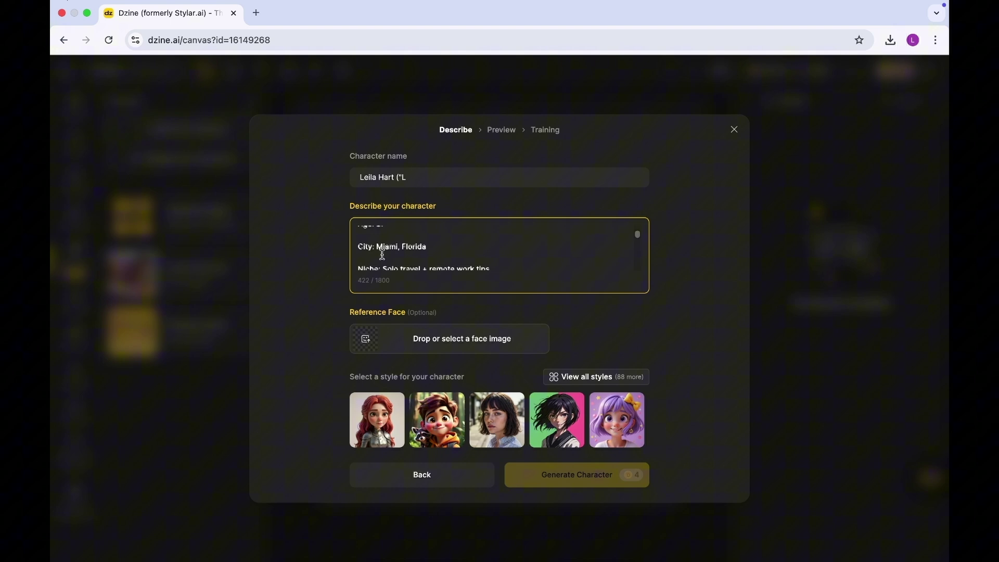
scroll(386, 255, "down", 3)
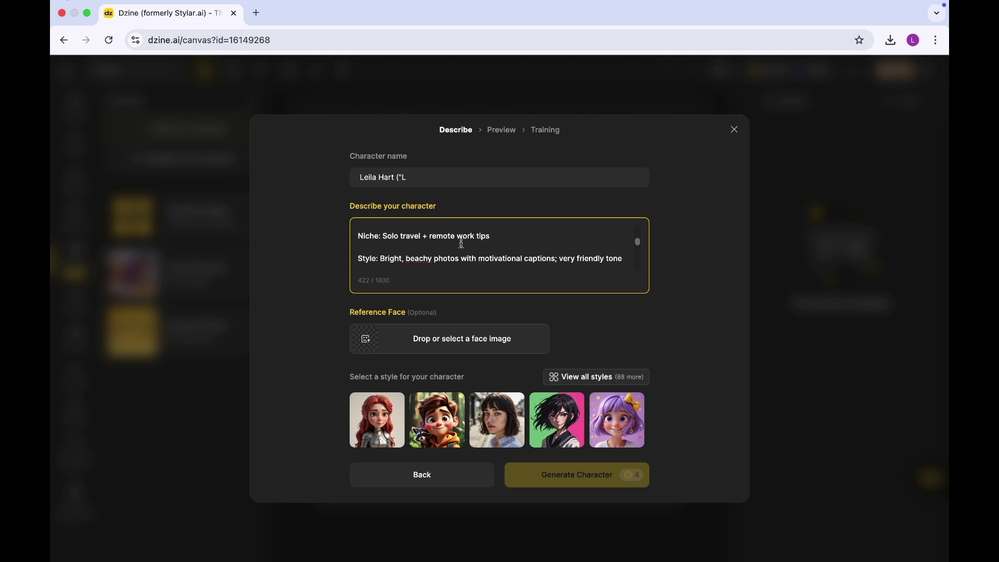
scroll(435, 254, "down", 1)
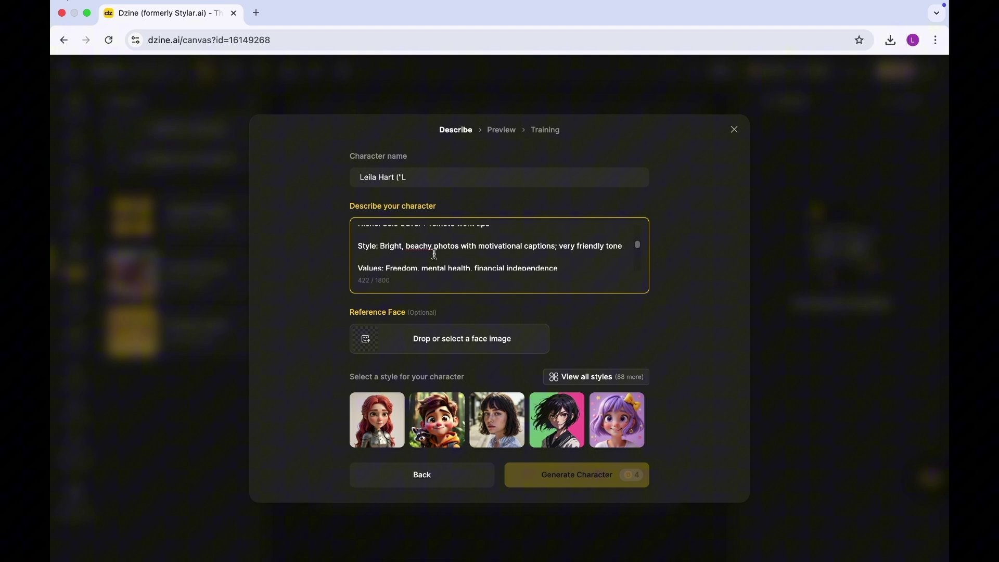
scroll(435, 254, "down", 1)
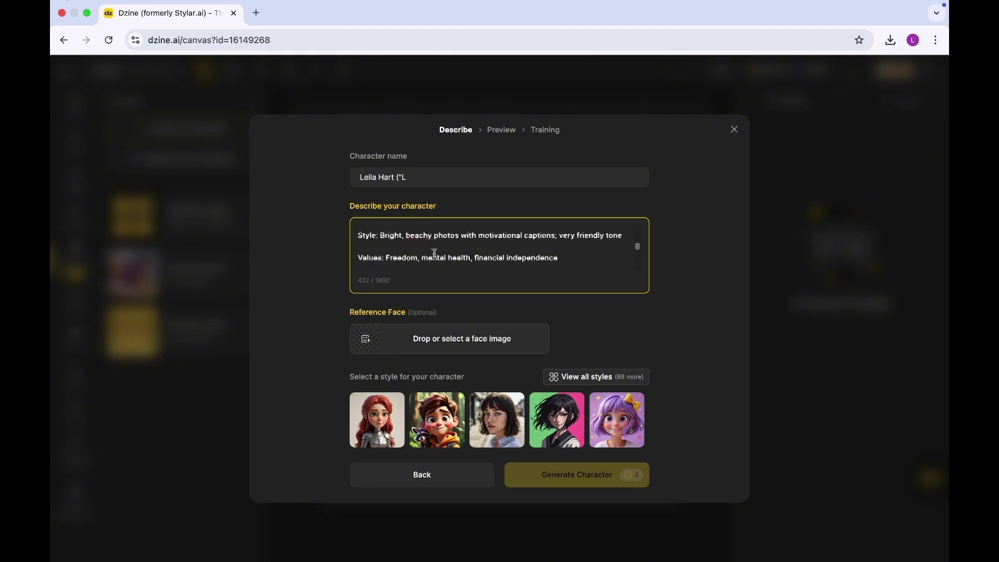
scroll(435, 254, "down", 1)
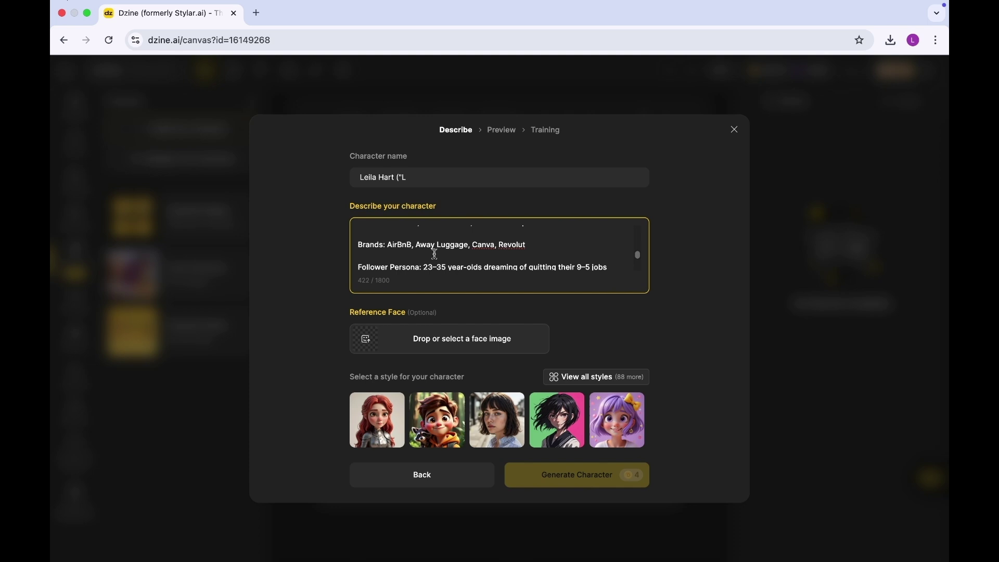
scroll(435, 254, "down", 1)
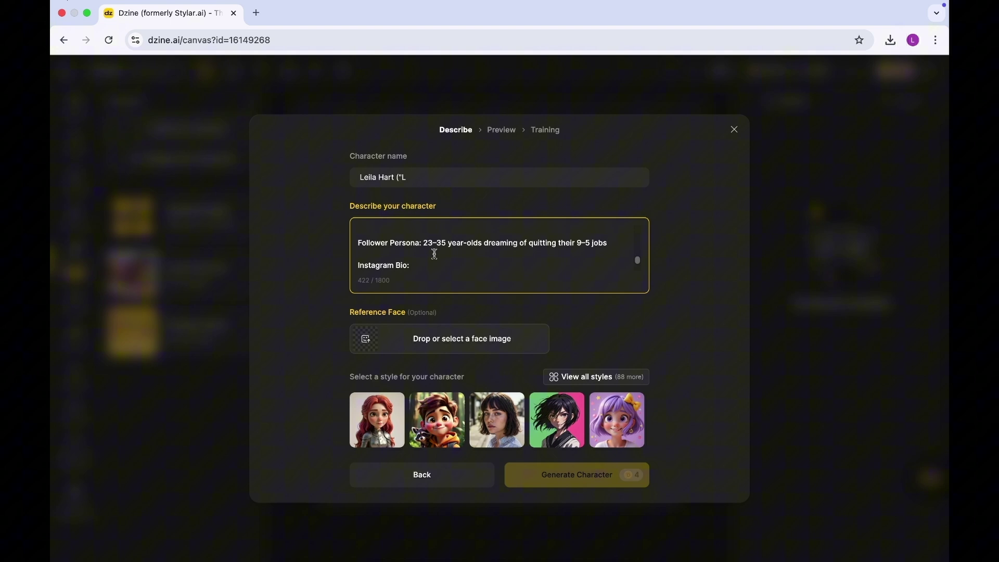
scroll(435, 254, "down", 1)
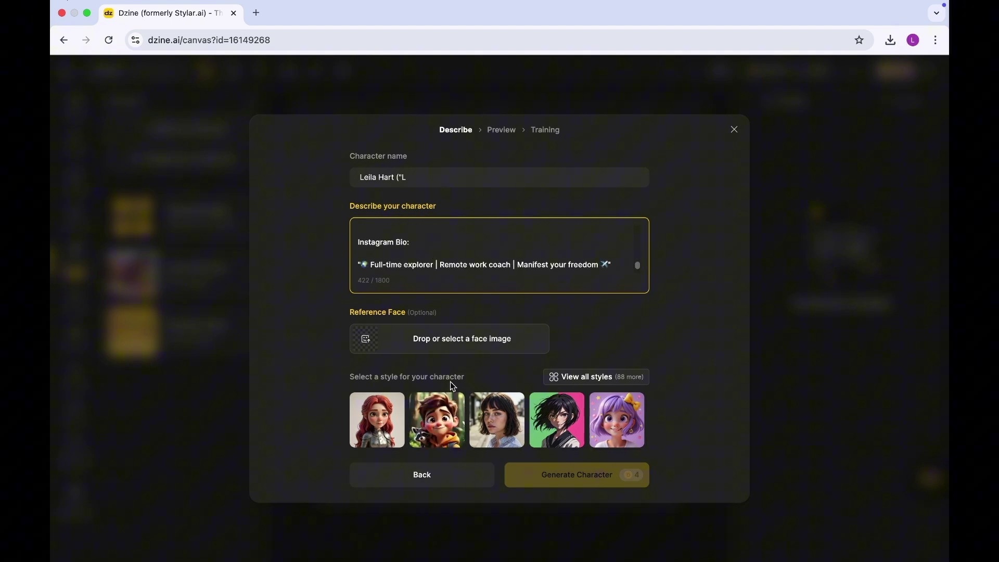
left_click(504, 442)
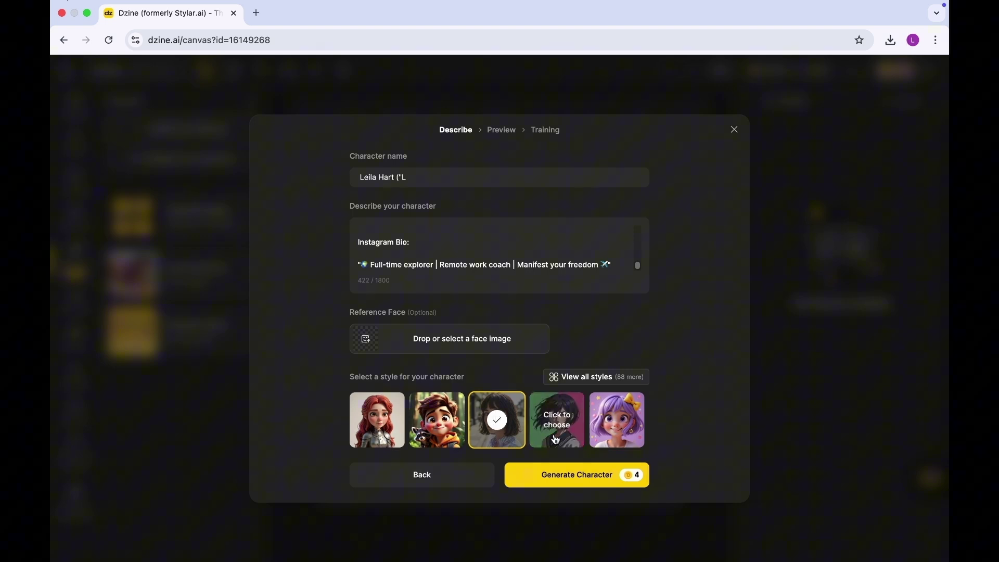
Generate two character previews, train the left one, and use the ready character for image generation.
left_click(599, 484)
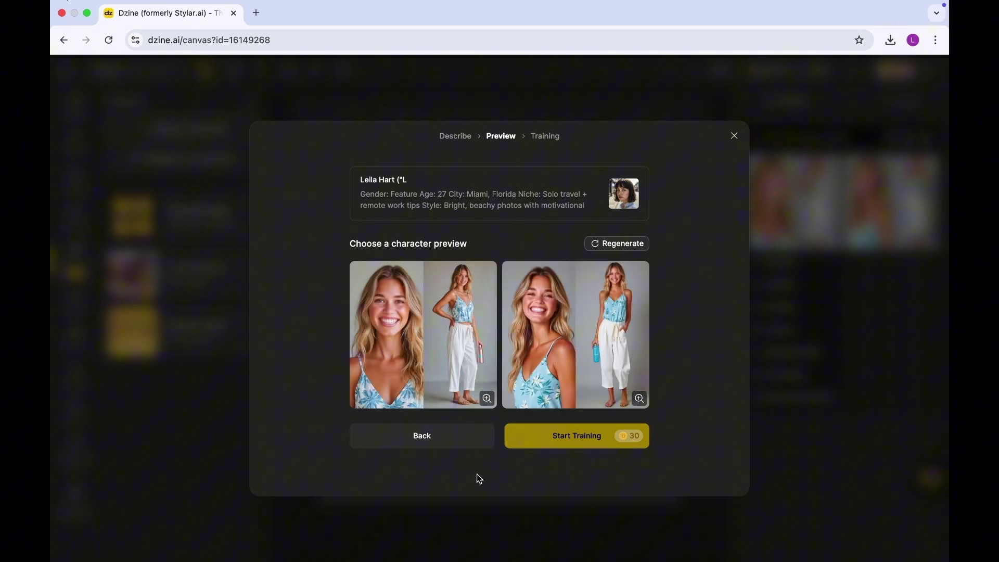
left_click(432, 369)
left_click(576, 444)
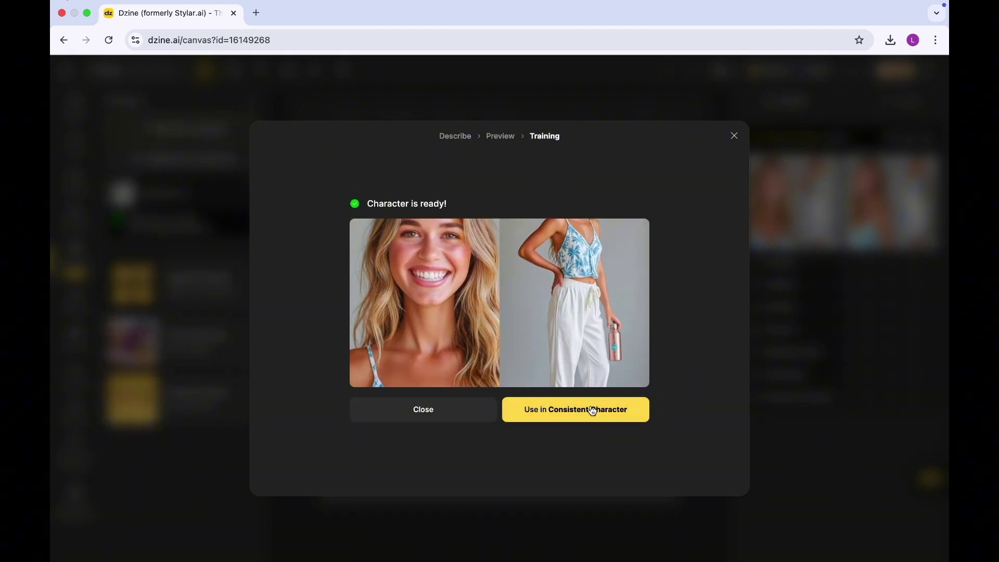
left_click(558, 419)
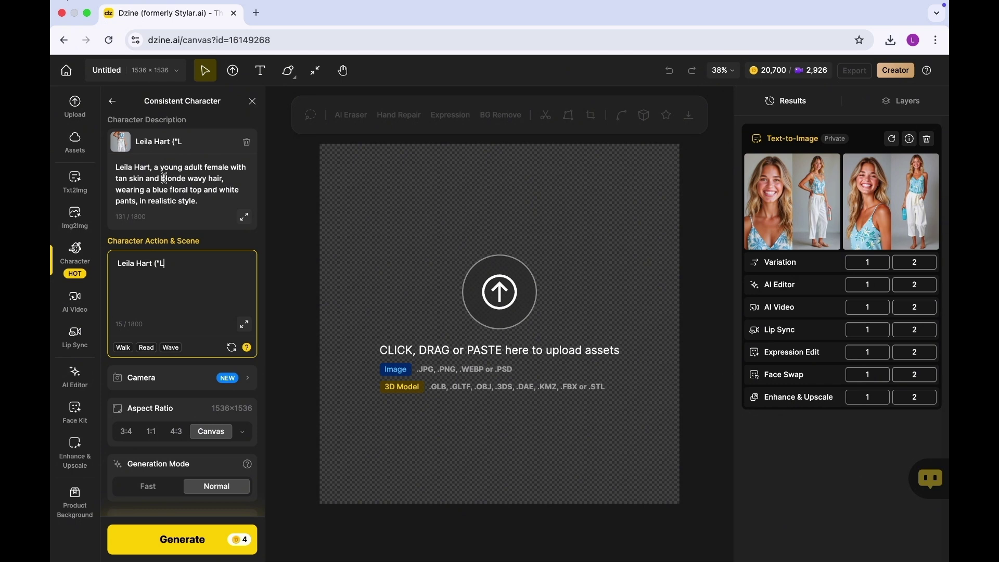
Set the action prompt to Leila waiting at the airport for her next flight, with a 1:1 ratio.
key("BackSpace")
key("BackSpace")
key("BackSpace")
key("BackSpace")
key("BackSpace")
key("BackSpace")
key("BackSpace")
key("BackSpace")
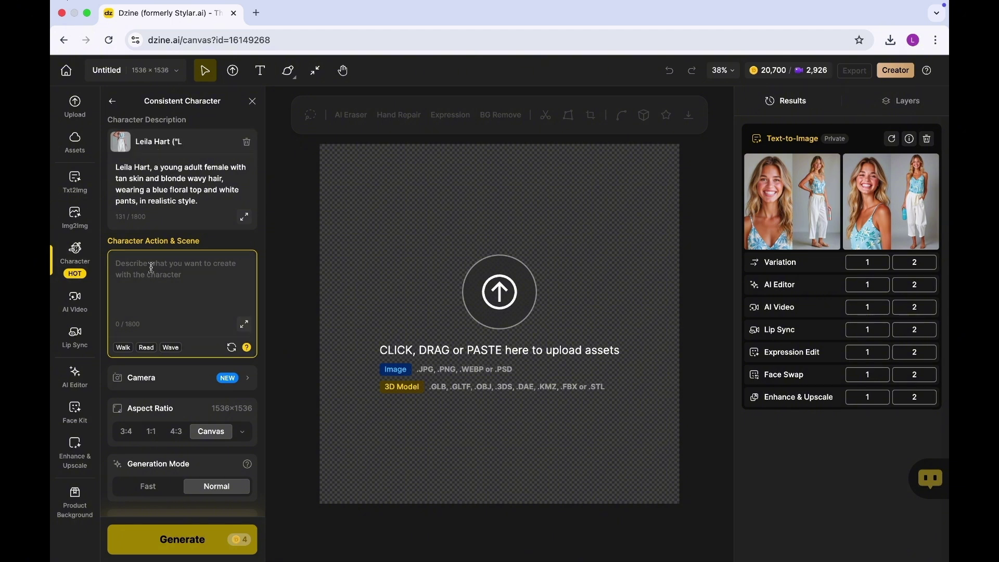
type("Leila i")
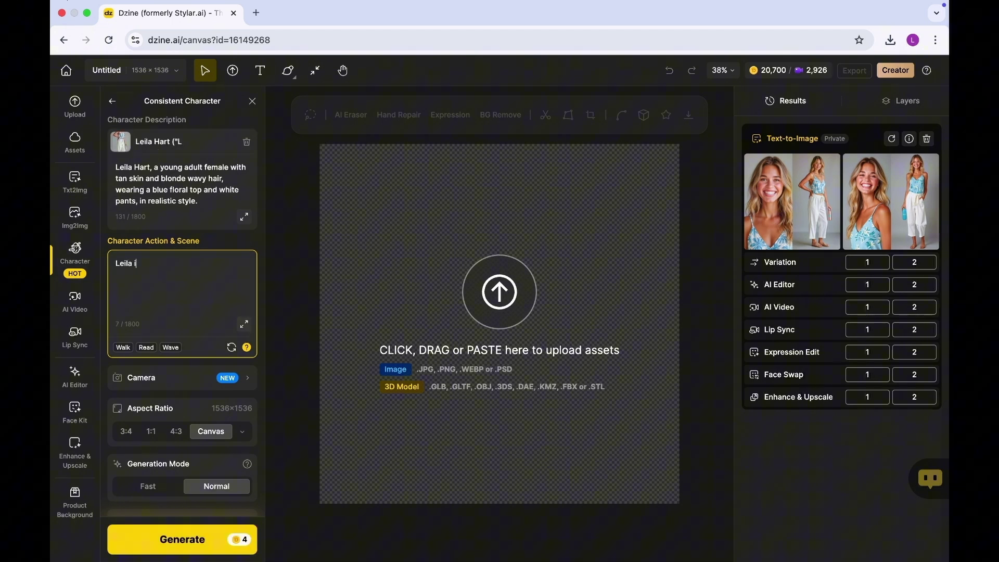
type("s waiting to catcher her next flight a")
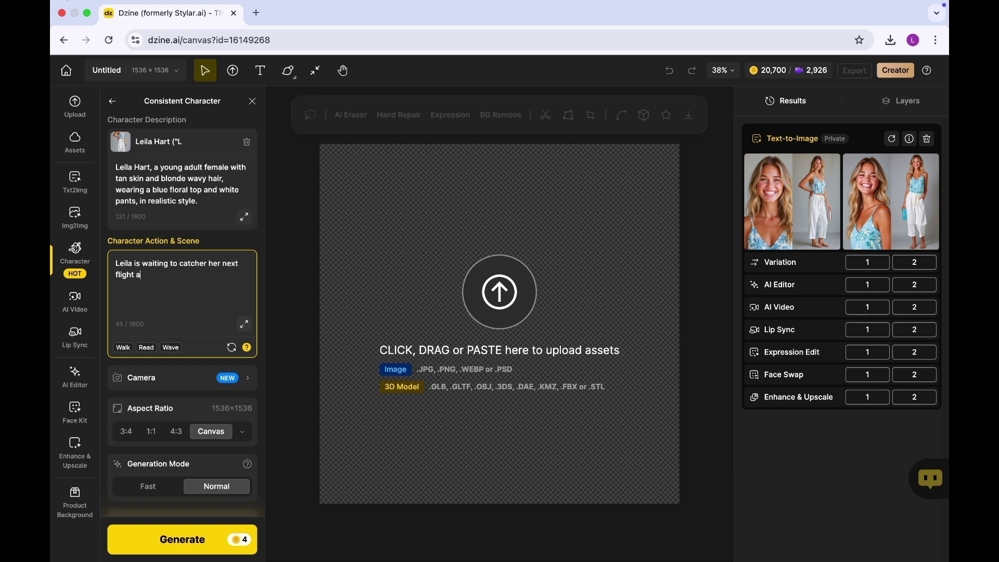
type("t the airport,she has her suit cases with her d")
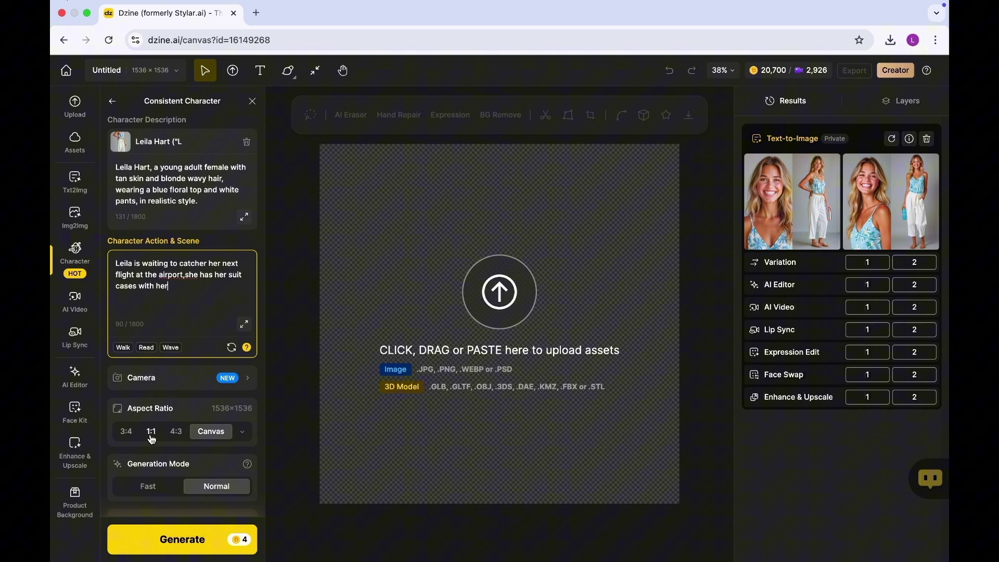
left_click(151, 432)
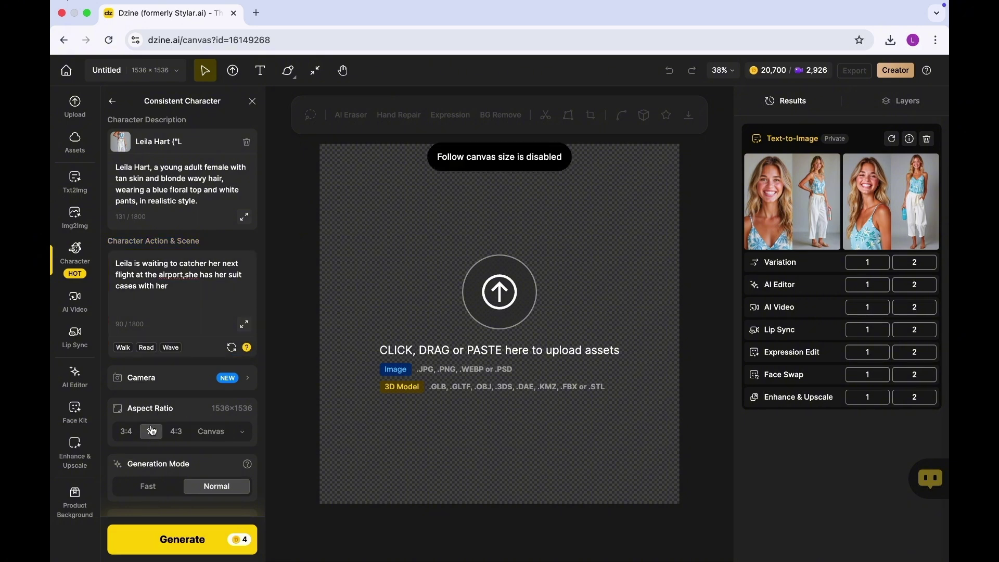
left_click(241, 433)
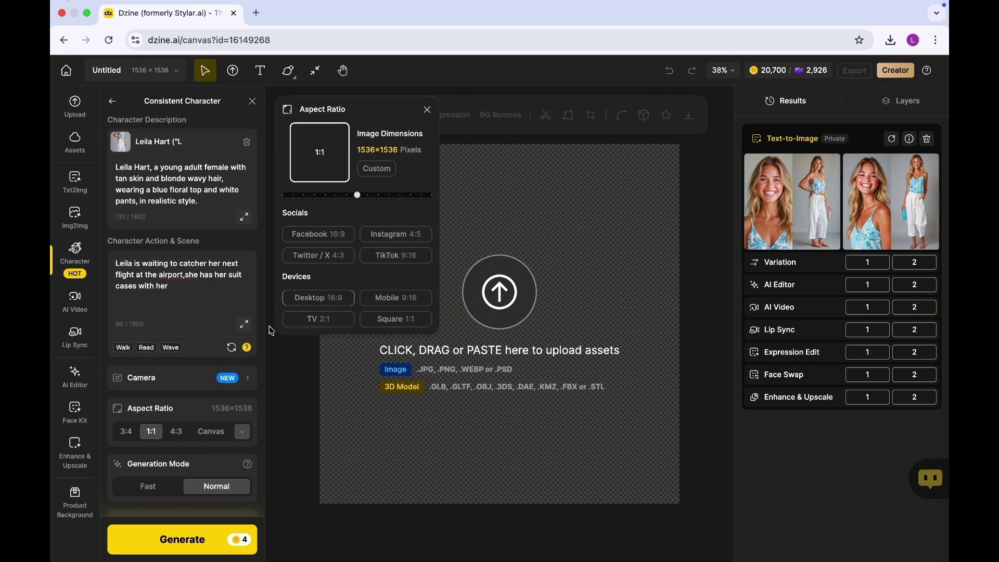
Switch the aspect ratio to 16:9 and mark the first reference image of the character.
left_click(327, 299)
left_click(189, 545)
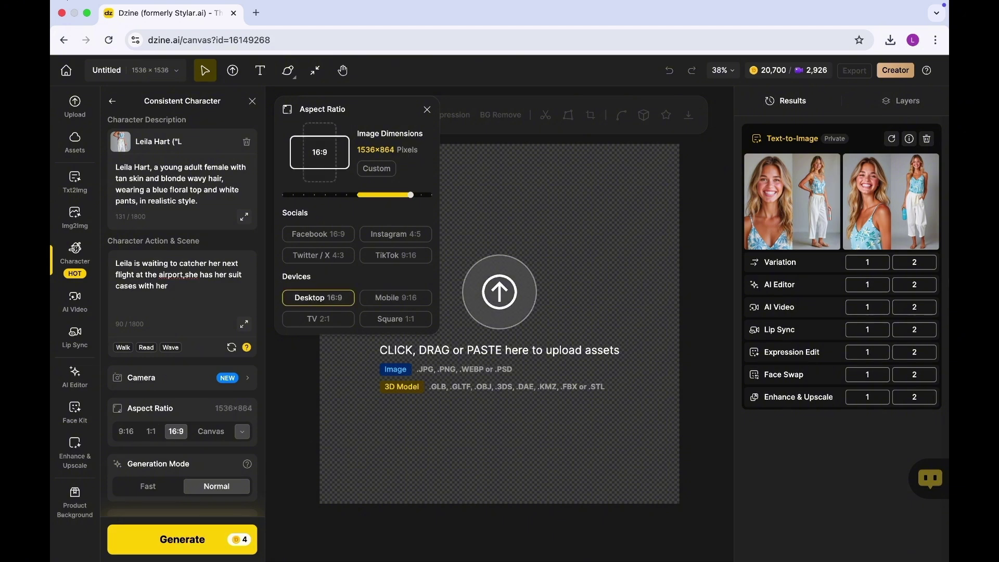
left_click(766, 192)
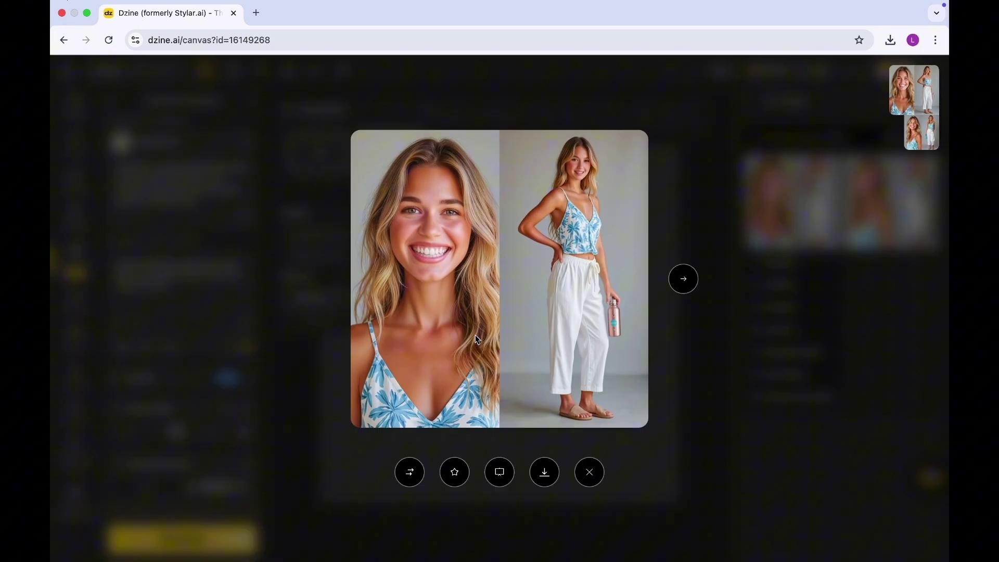
left_click(309, 162)
left_click(754, 164)
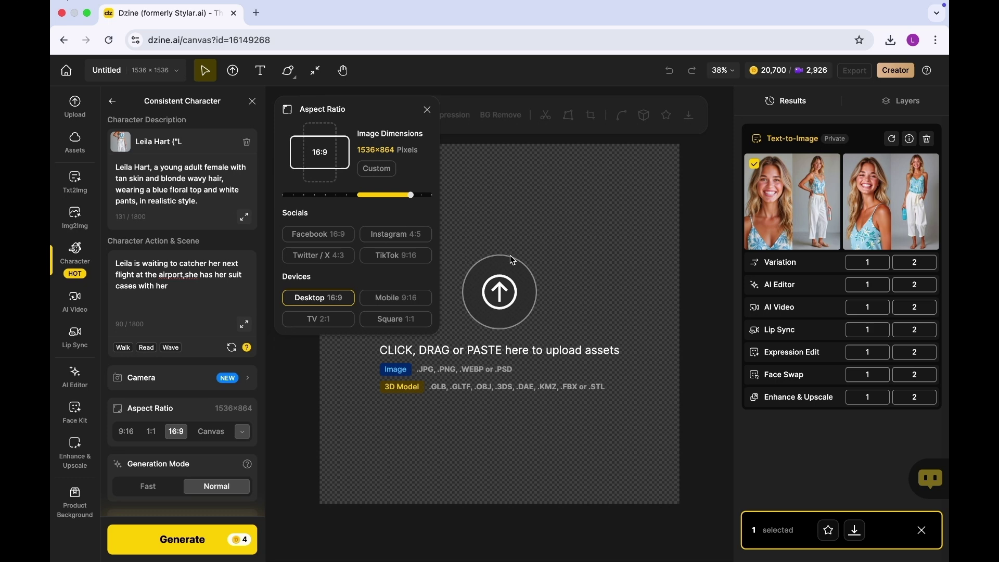
Generate the two airport images and mark the first result.
left_click(194, 538)
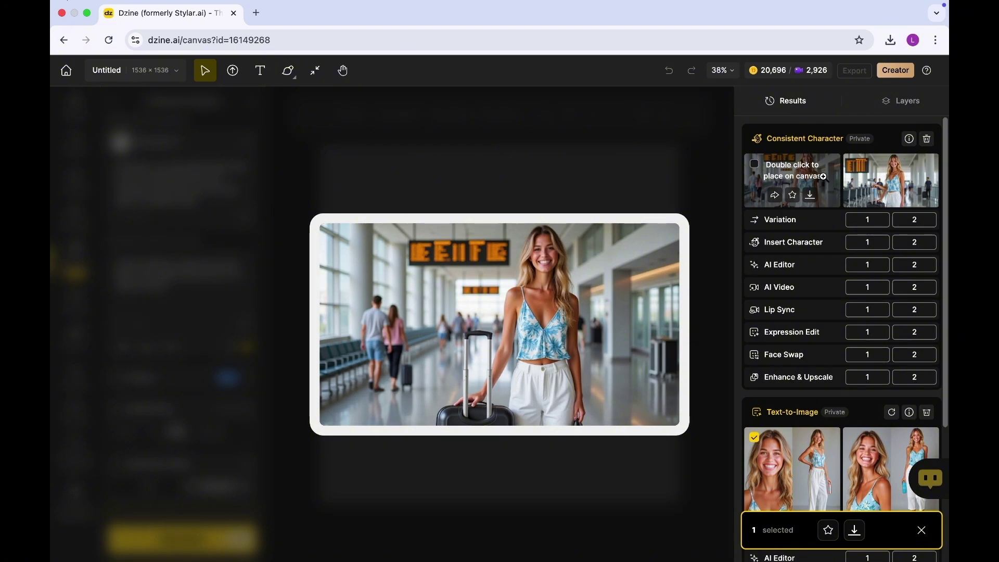
mouse_move(915, 180)
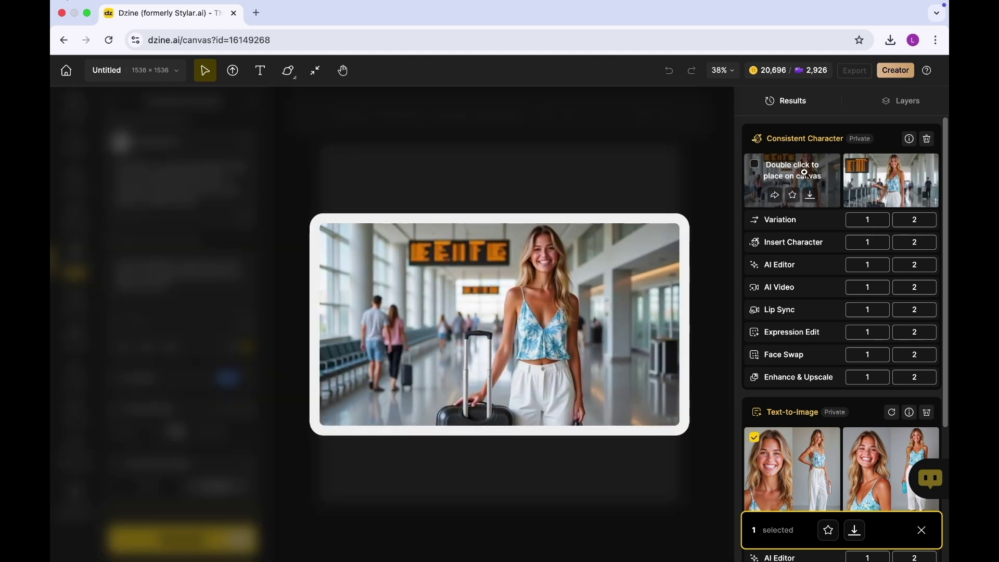
left_click(755, 166)
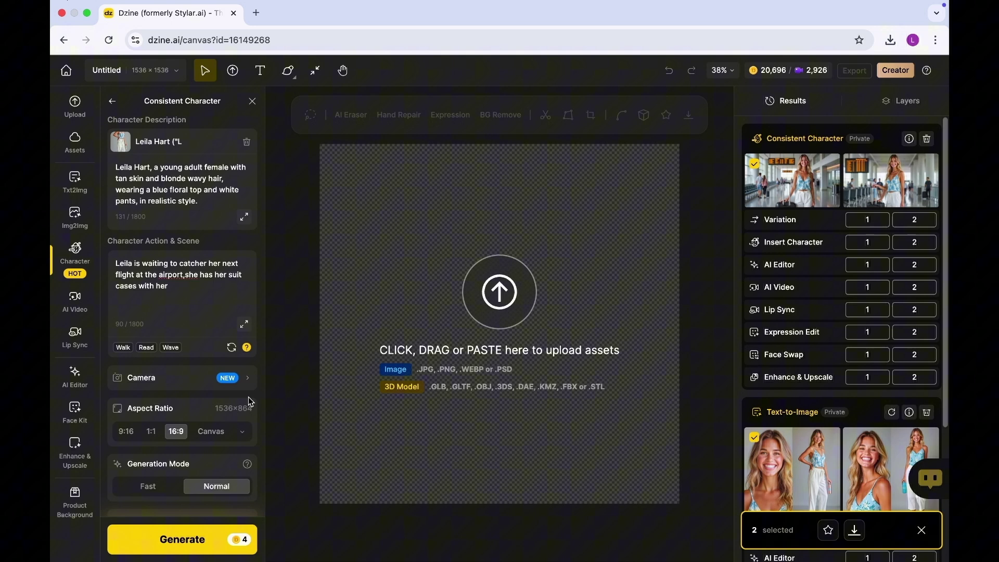
Change the character's outfit description to 'beach wear'.
double_click(167, 190)
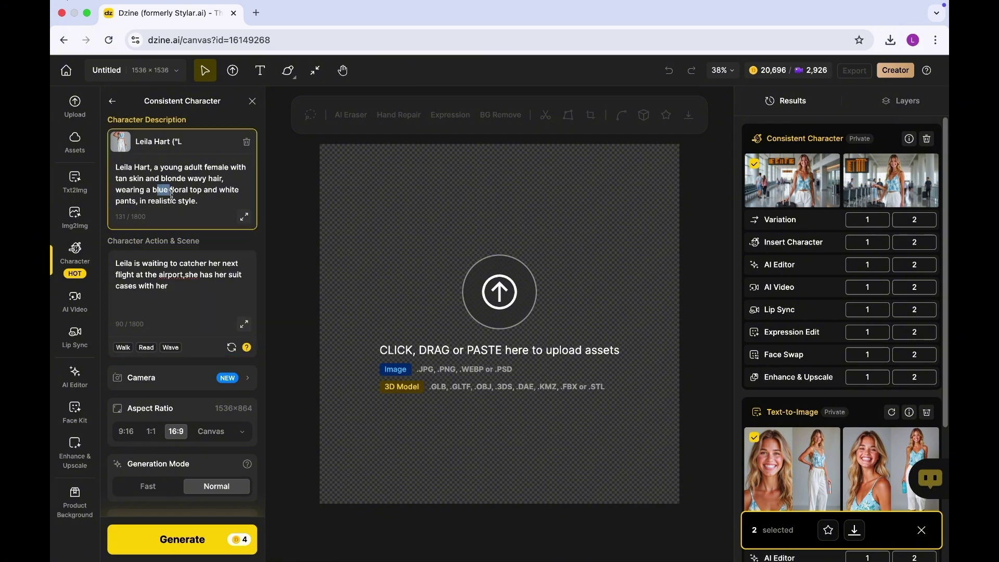
left_click(152, 191)
mouse_move(151, 191)
left_mouse_down()
mouse_move(221, 197)
mouse_move(140, 201)
left_mouse_up()
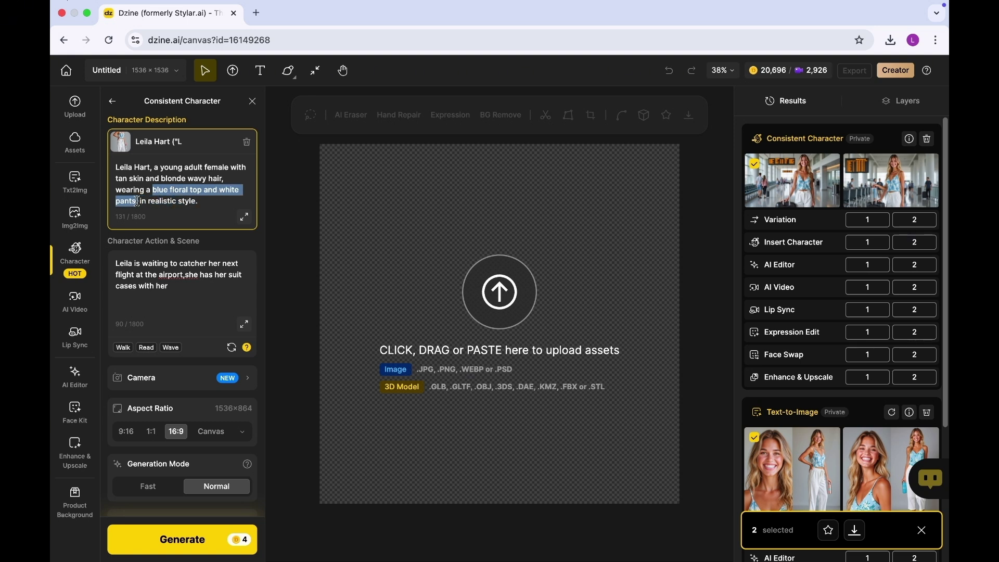
type("beach")
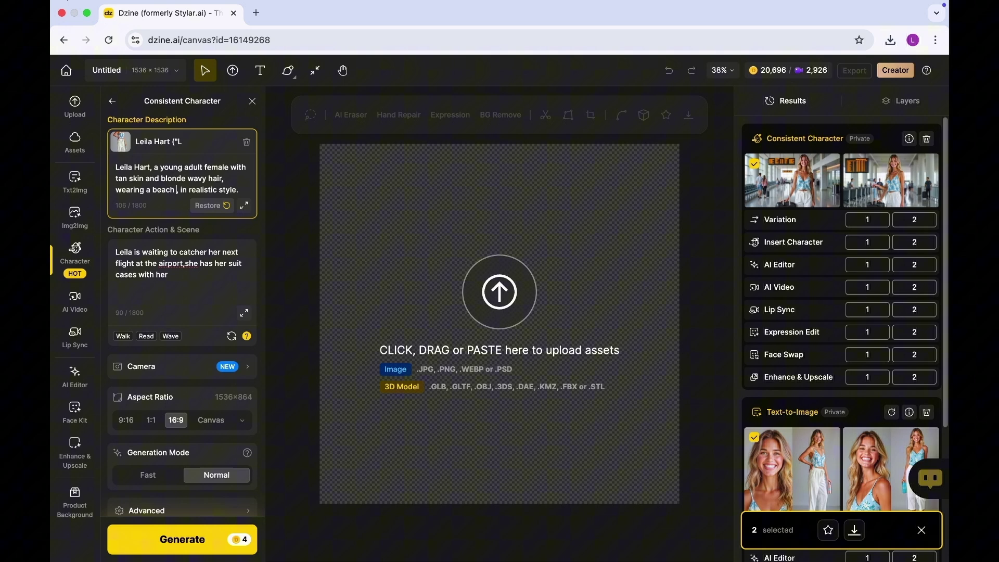
type(" we")
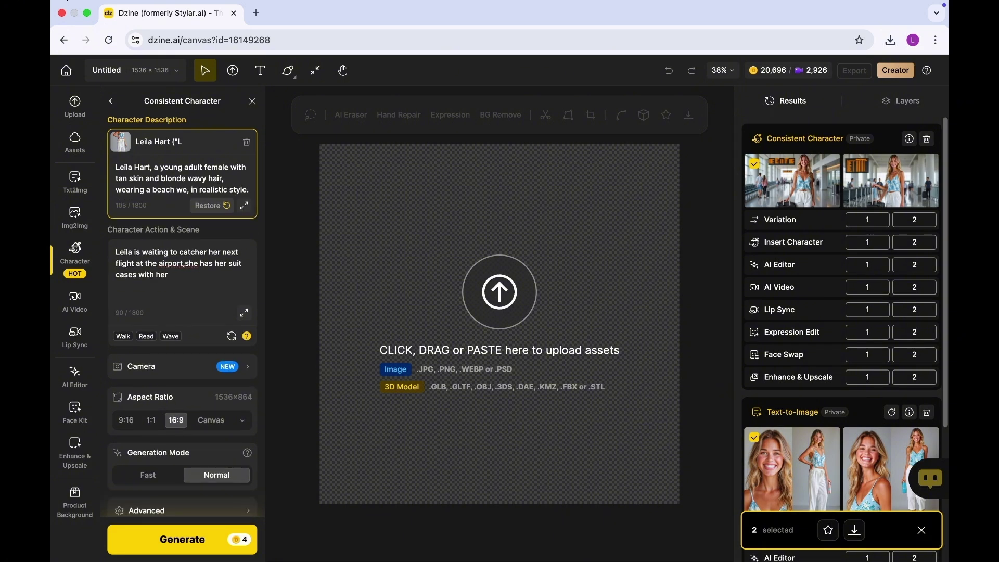
type("ar")
Set the scene to relaxing at the beach resort after touring the city, and generate.
double_click(181, 290)
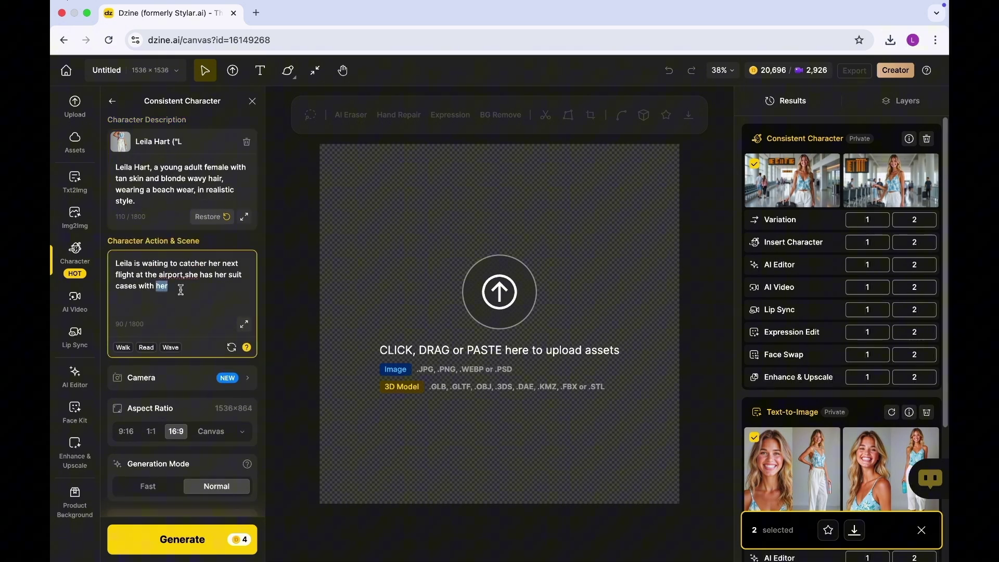
left_click_drag(181, 290, 146, 266)
type("at")
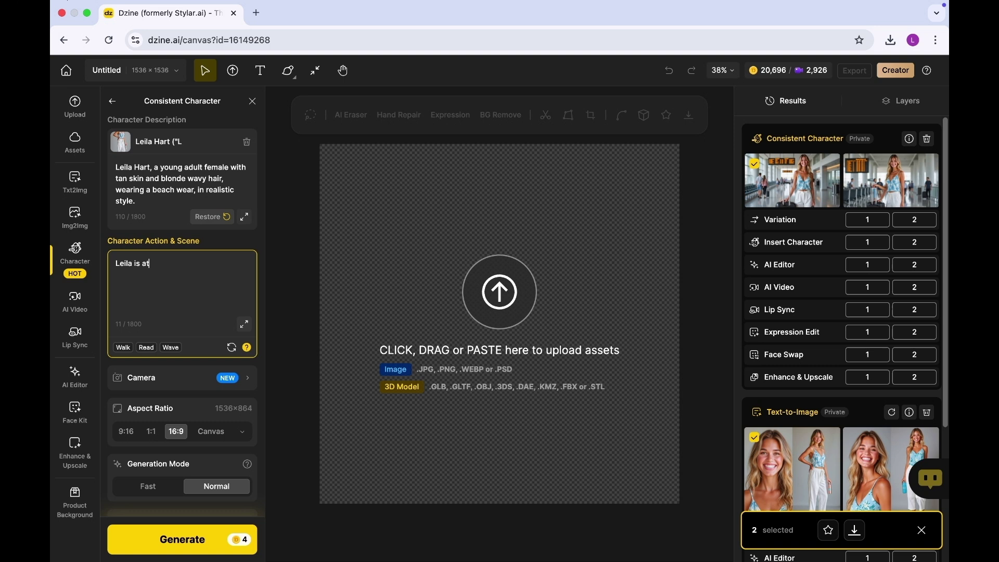
type(" the beach resort relaxing after")
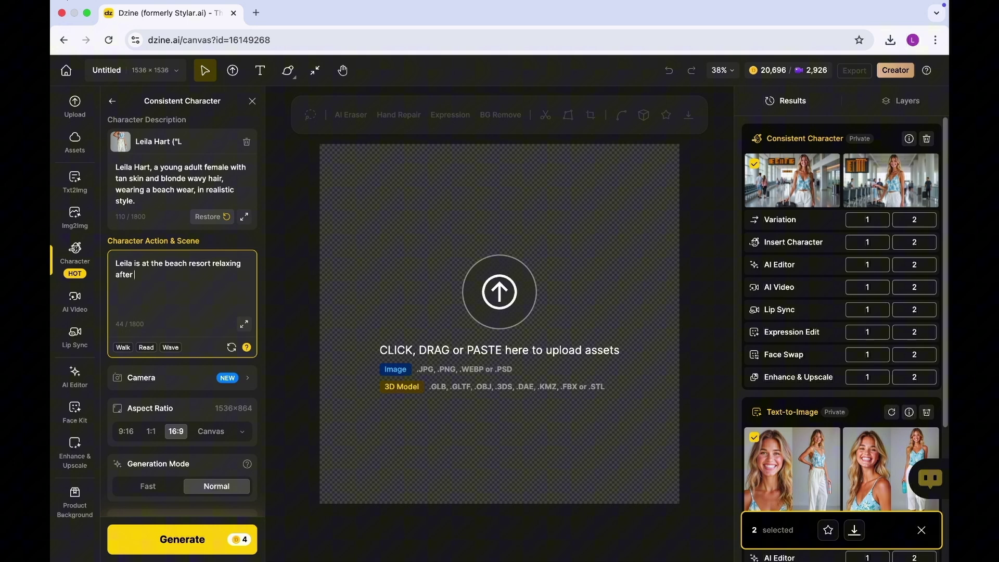
type(" a full day of touring the city")
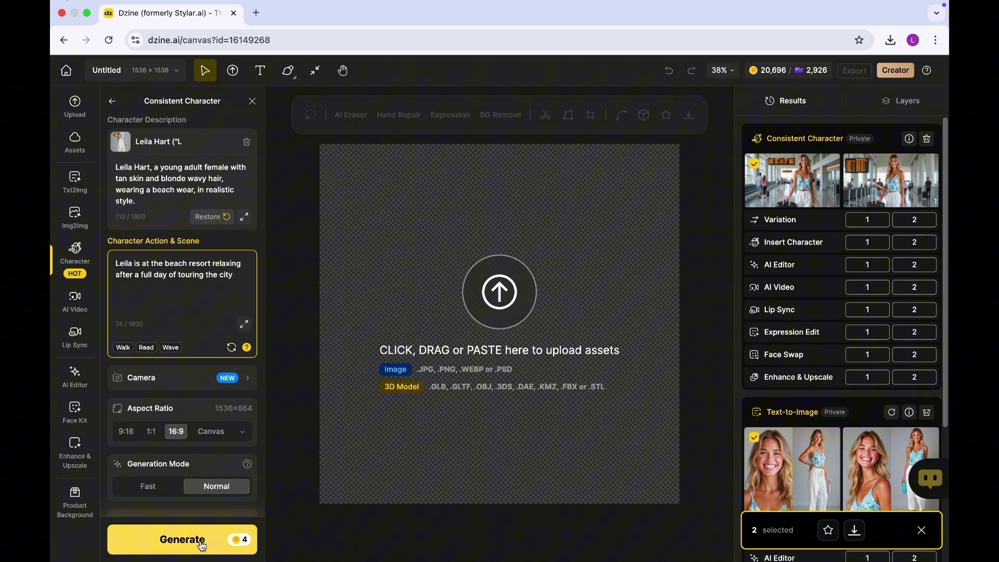
left_click(202, 545)
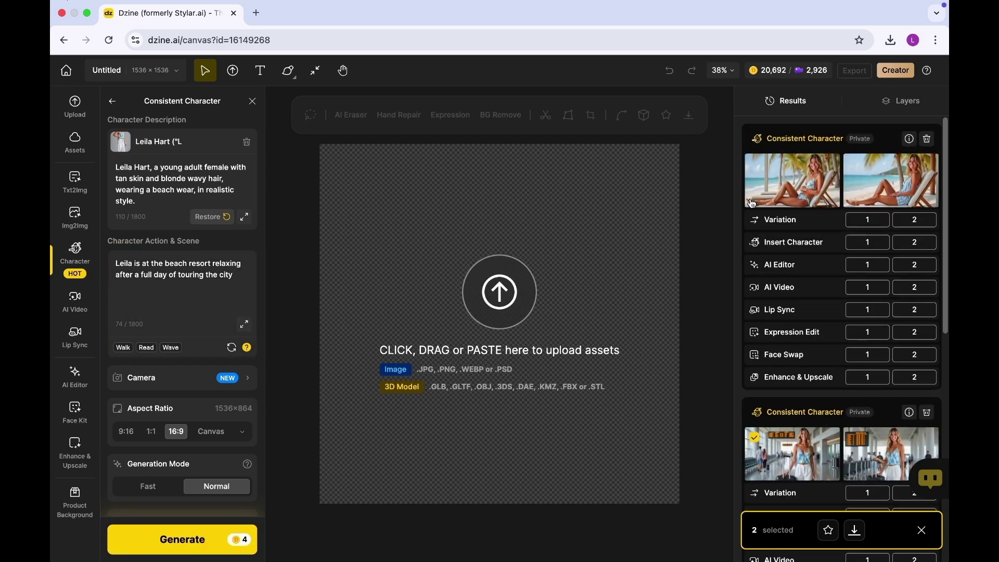
Preview both beach-resort results full size.
mouse_move(774, 174)
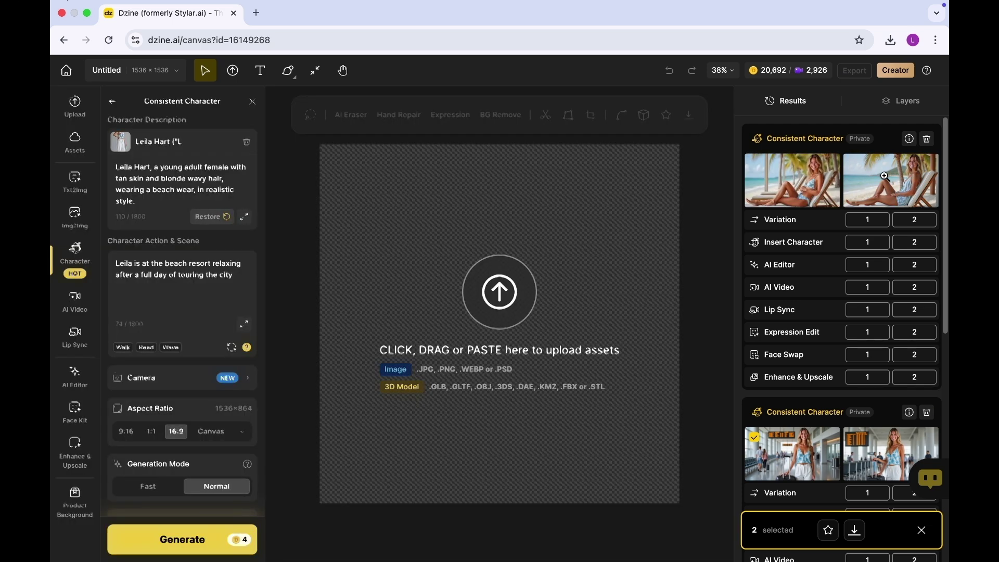
mouse_move(884, 176)
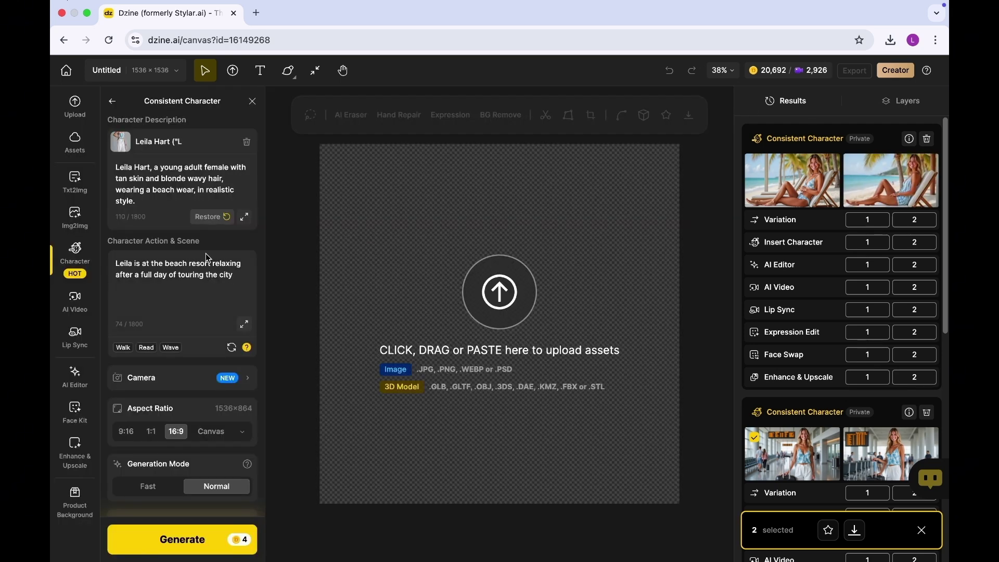
Change the outfit to 'nice dinner attire', set the scene to a restaurant dinner with friends, and generate.
left_click_drag(154, 190, 189, 189)
type("nice dinn")
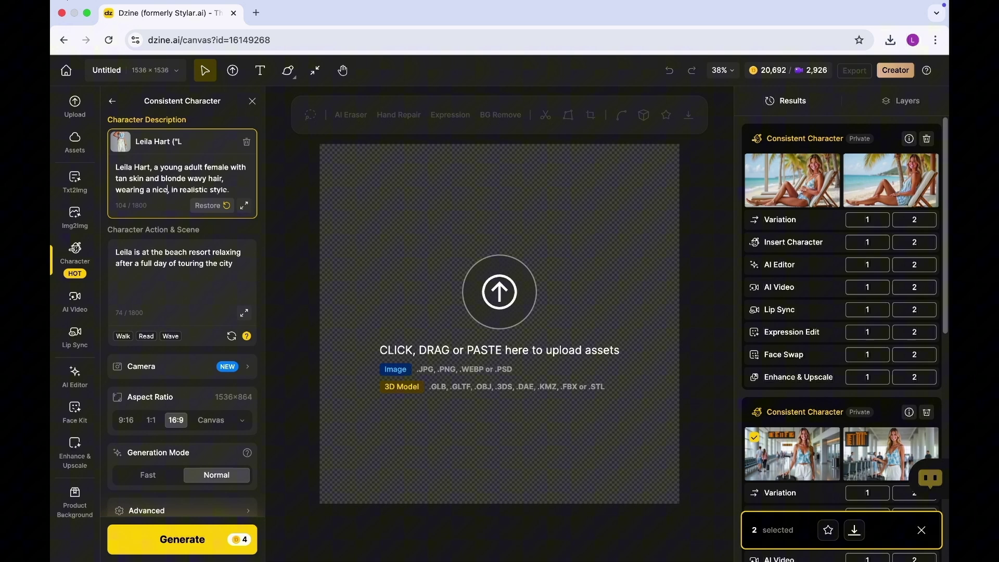
type("er attire")
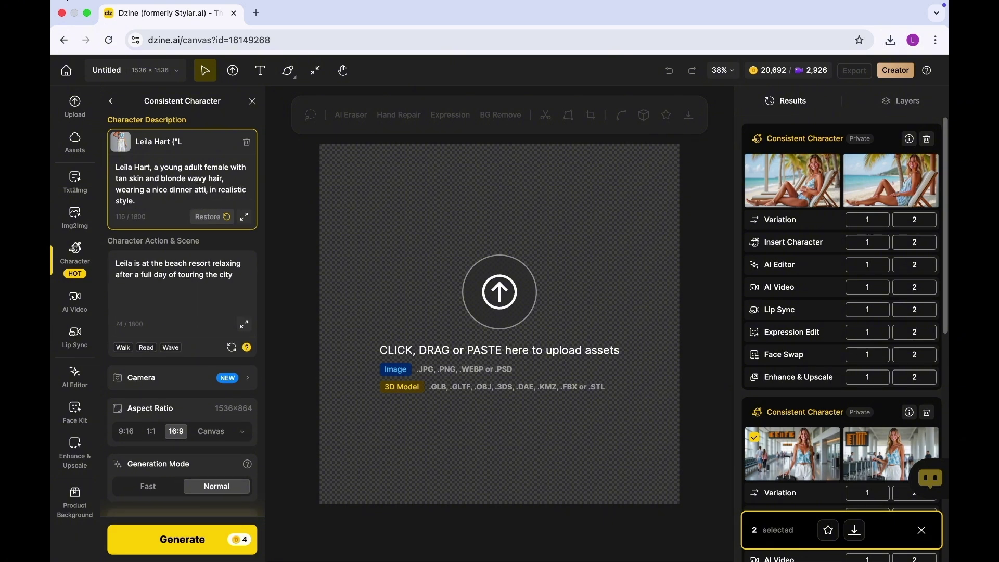
left_click(171, 269)
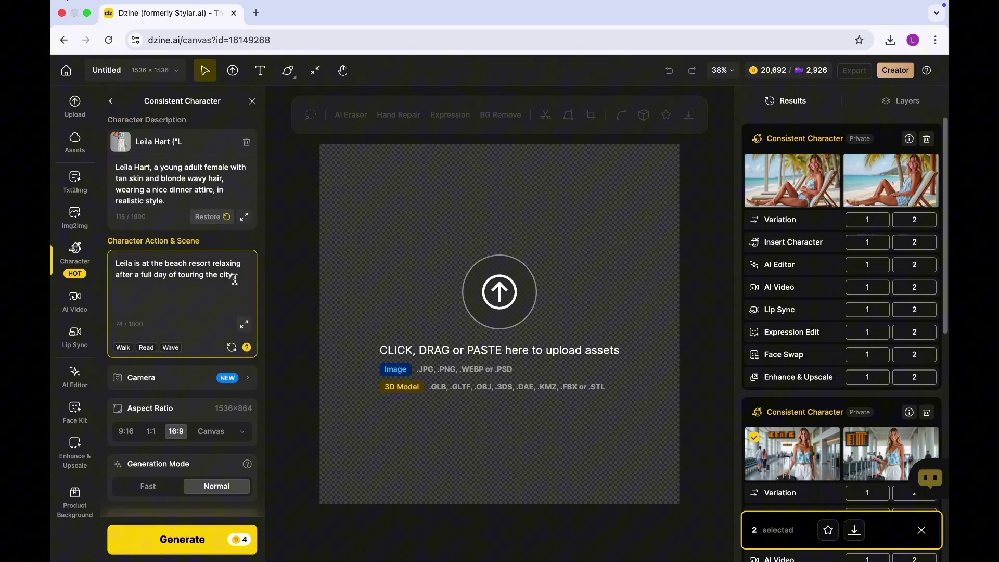
left_click_drag(233, 276, 152, 262)
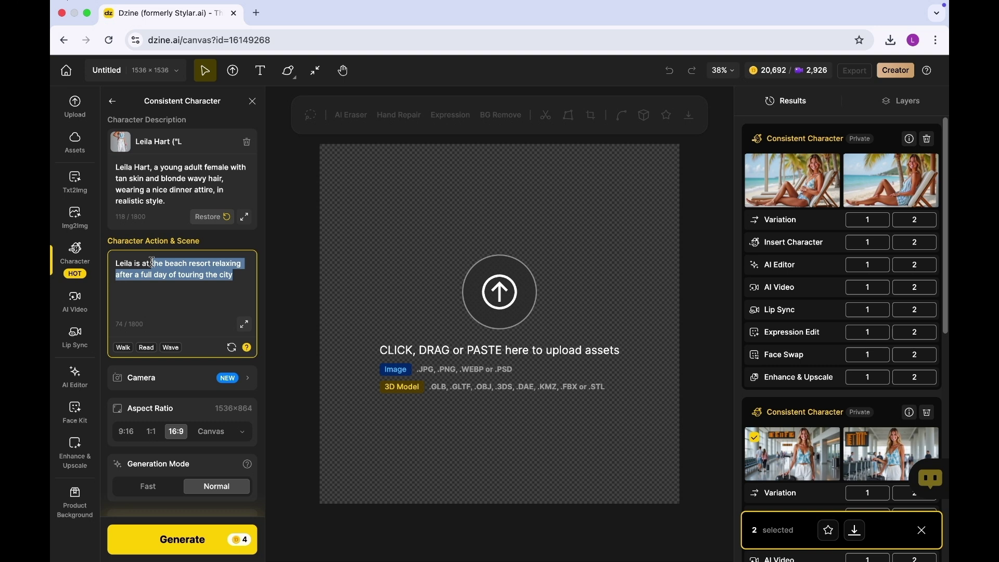
type("restaurant ha")
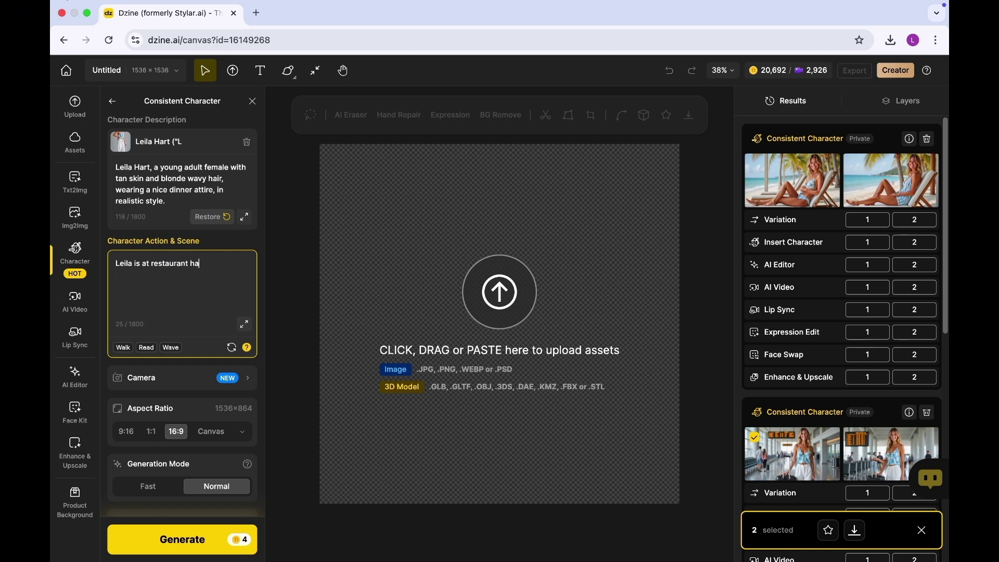
type("ving dinner with a few friends she met")
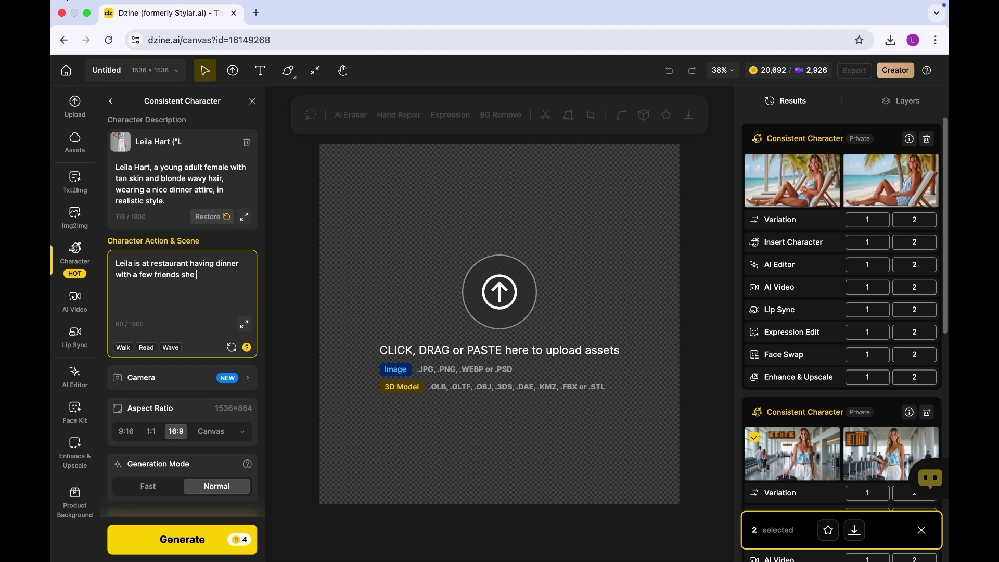
left_click(197, 542)
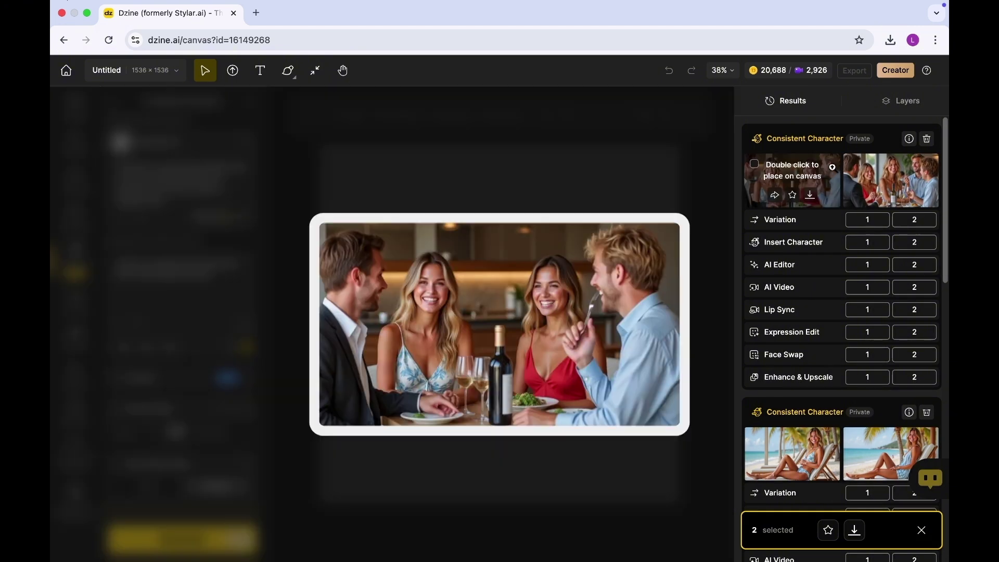
Place the second restaurant dinner image on the canvas and open AI Video.
double_click(869, 171)
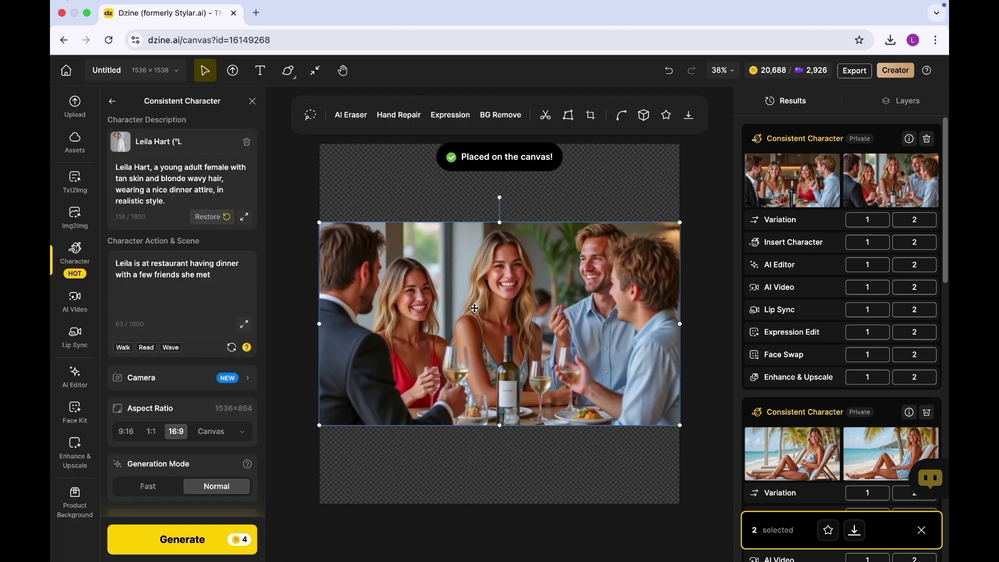
left_click(75, 300)
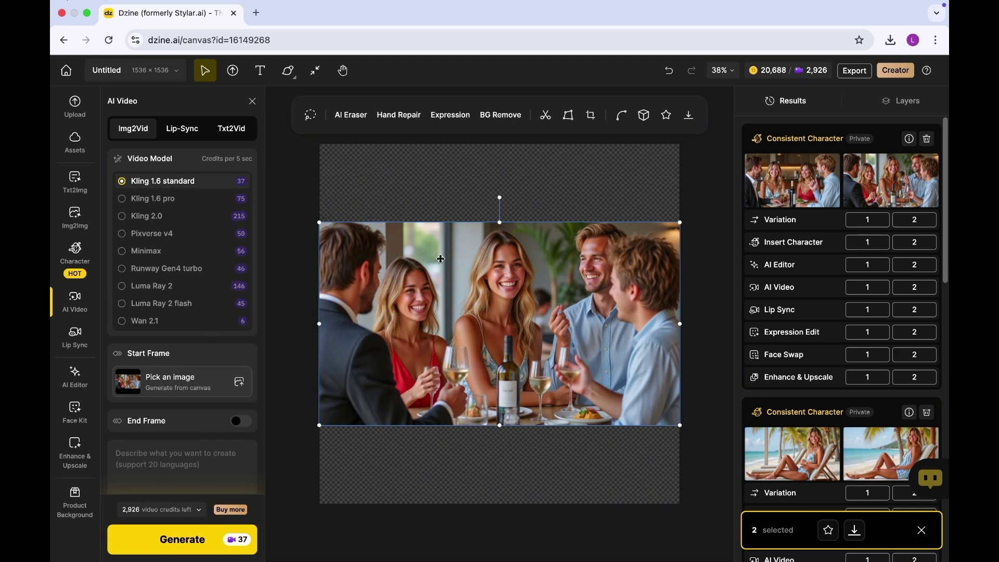
Look over the Img2Vid prompt, Imagination and Duration settings, then return to the Character panel.
scroll(186, 406, "down", 1)
left_click(186, 405)
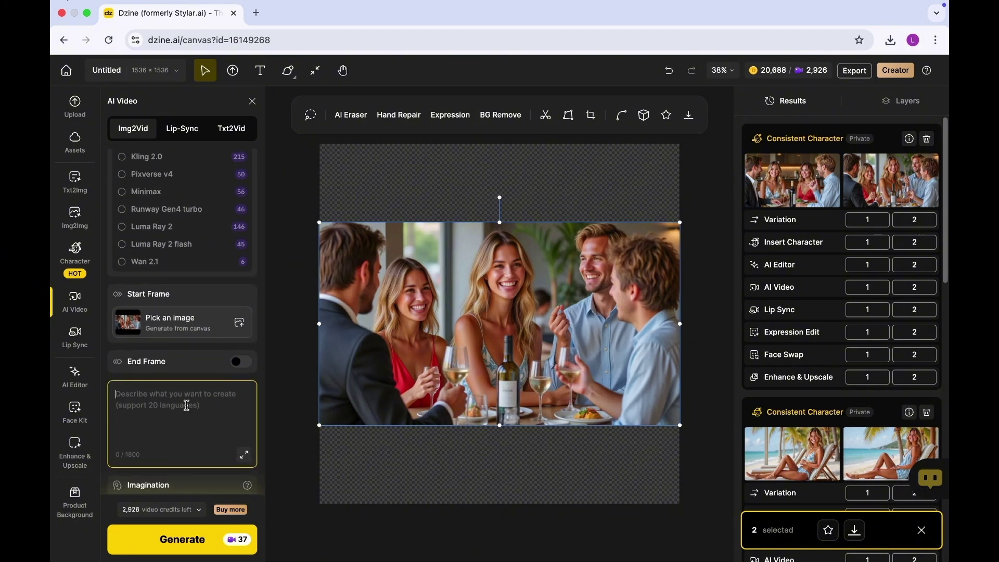
scroll(186, 405, "down", 2)
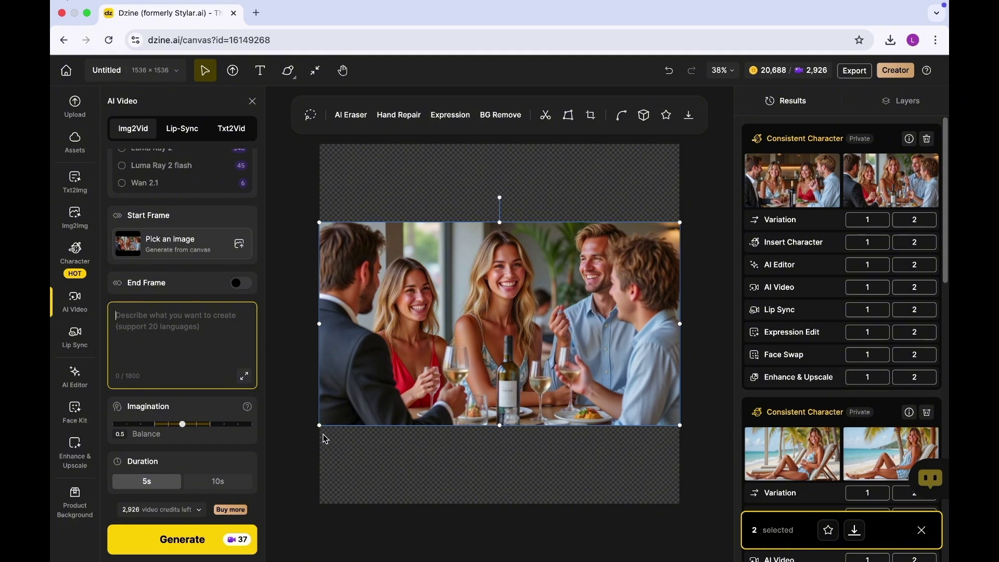
left_click(75, 265)
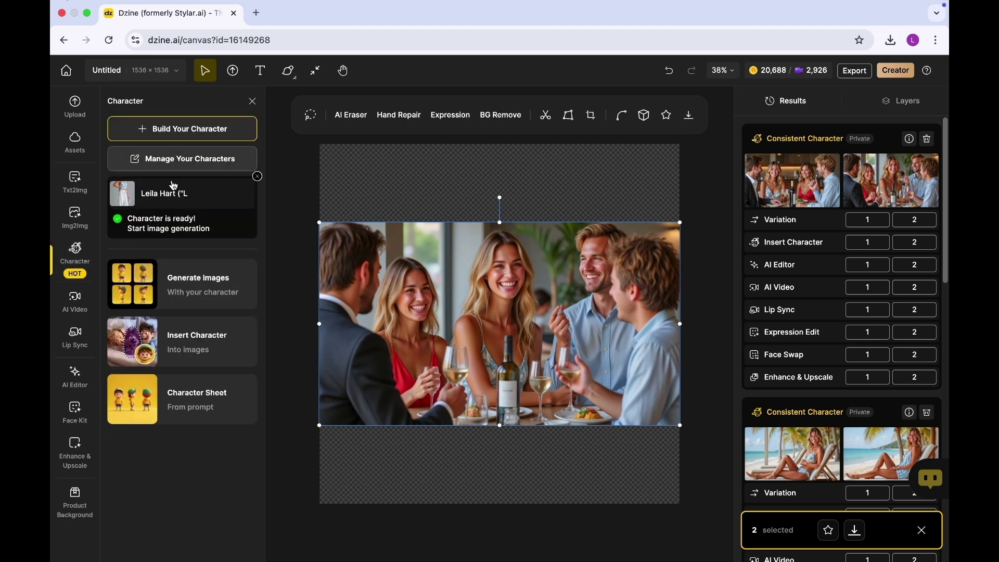
Start a 9:16 Consistent Character image with the scene 'is at the bar with some friends she made'.
left_click(186, 229)
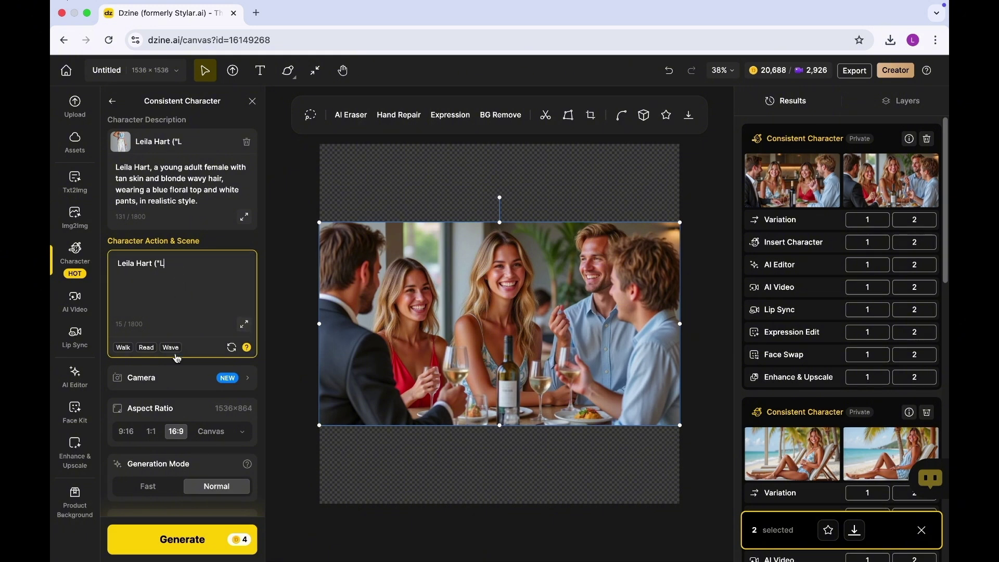
scroll(177, 375, "down", 1)
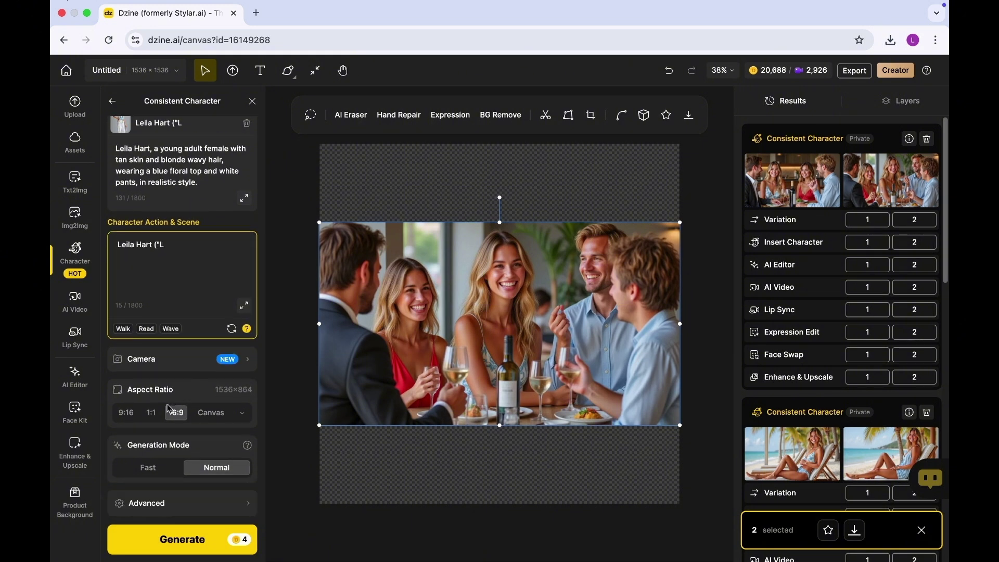
left_click(126, 413)
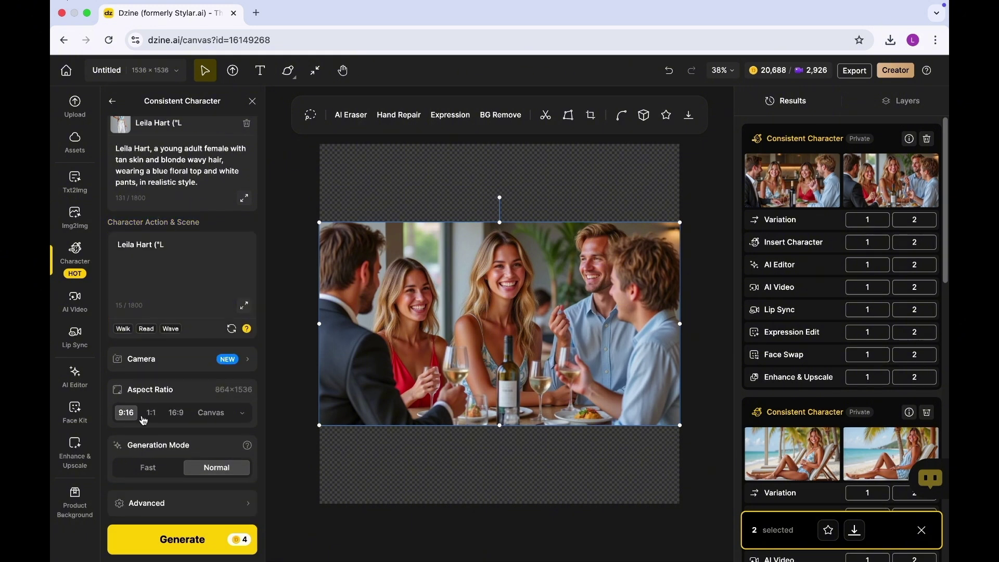
left_click_drag(184, 249, 103, 237)
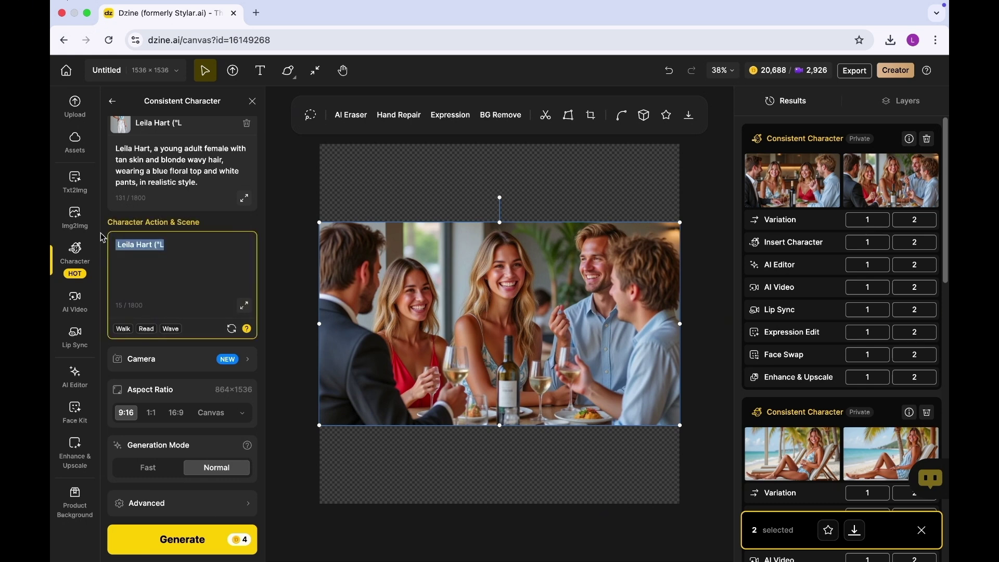
type("is at")
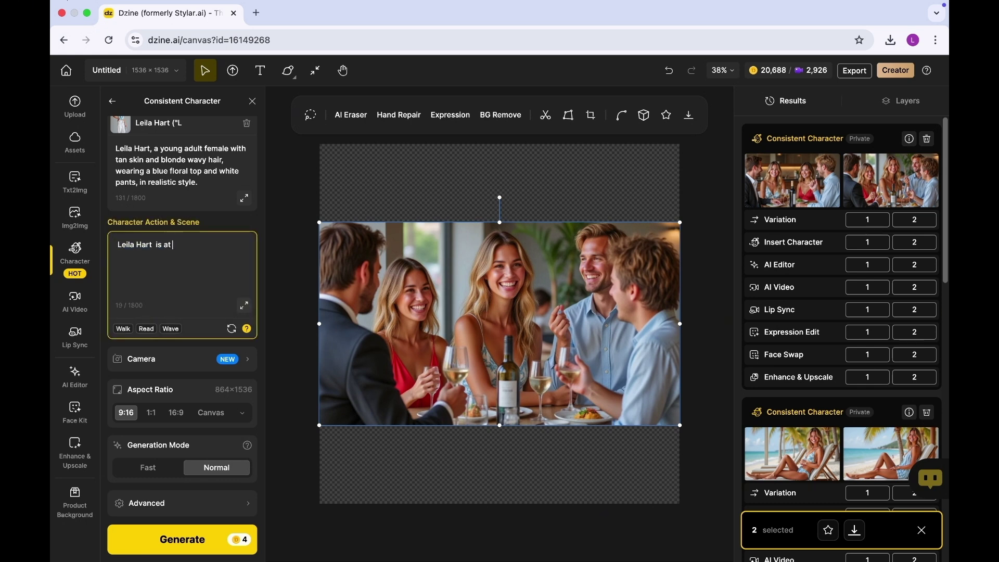
type(" the bar with some friends she")
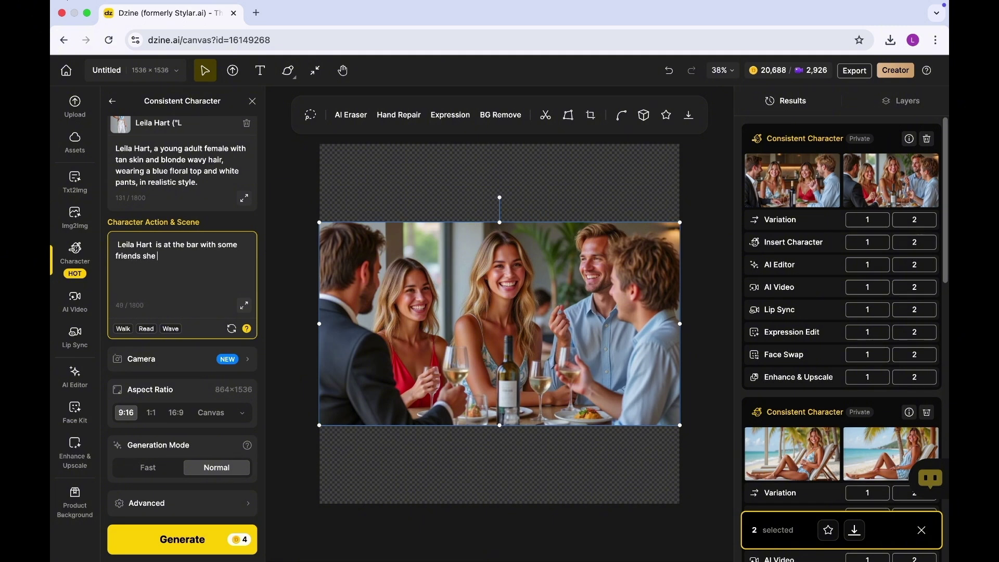
type(" made")
Replace the blue floral top in the outfit description with 'pants and a cute blouse'.
left_click(157, 172)
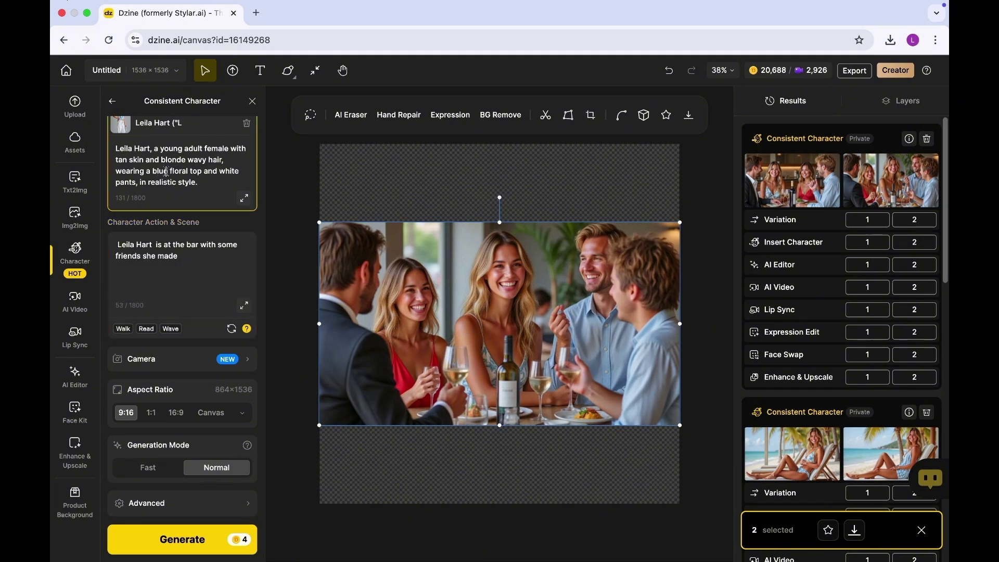
left_click_drag(152, 171, 200, 176)
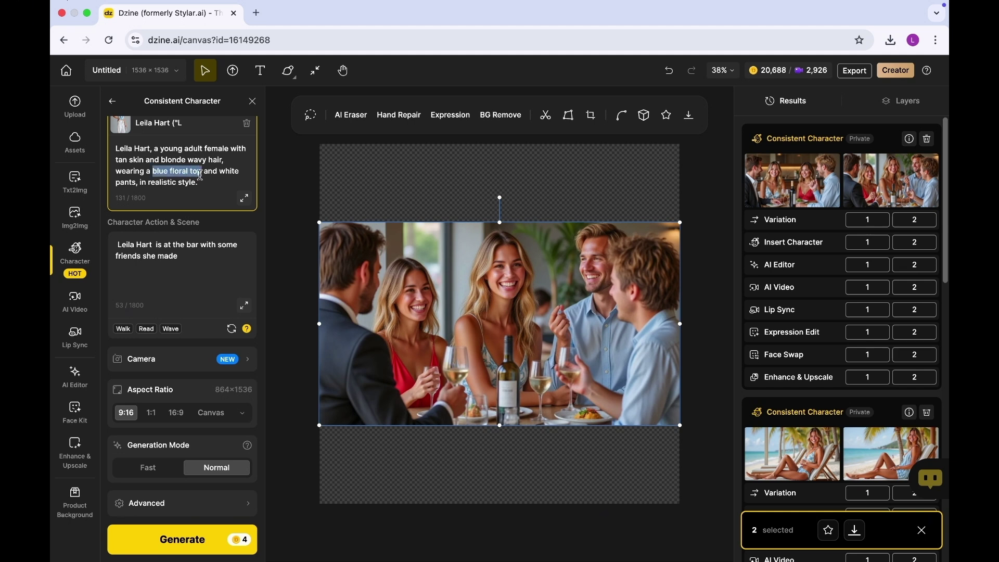
type("pants and a")
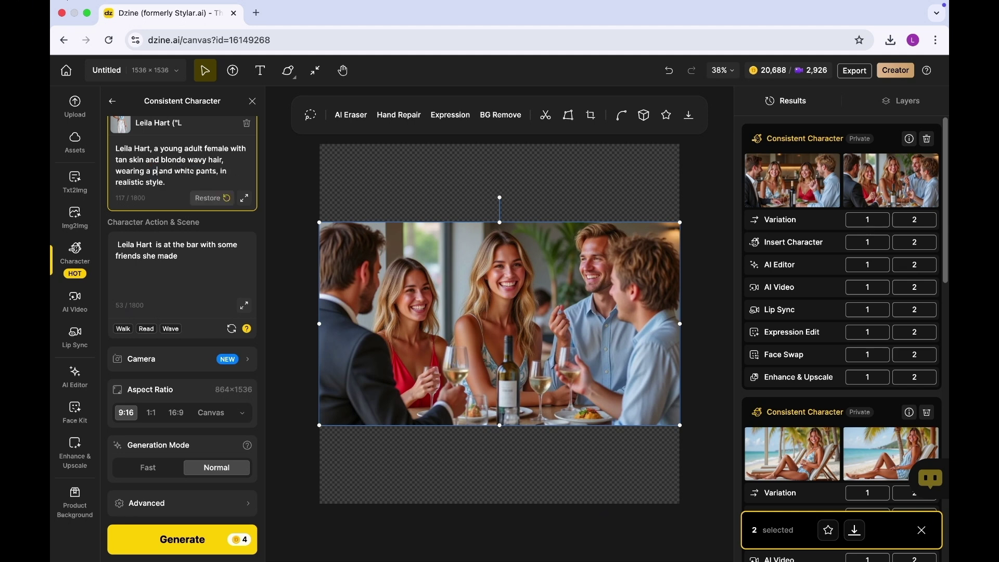
type(" cute blouse")
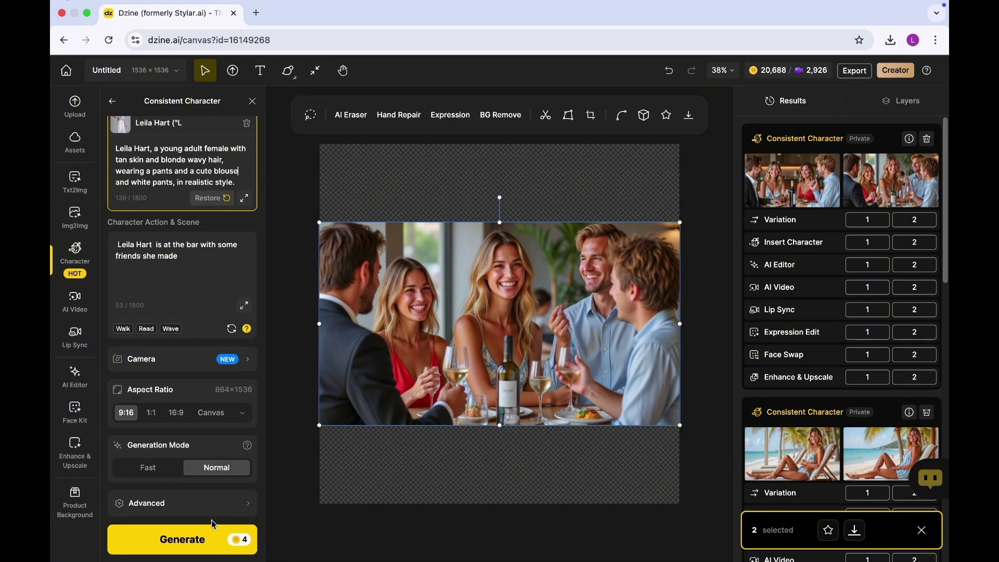
Generate the bar-scene images and view the first result full size.
left_click(204, 546)
mouse_move(814, 259)
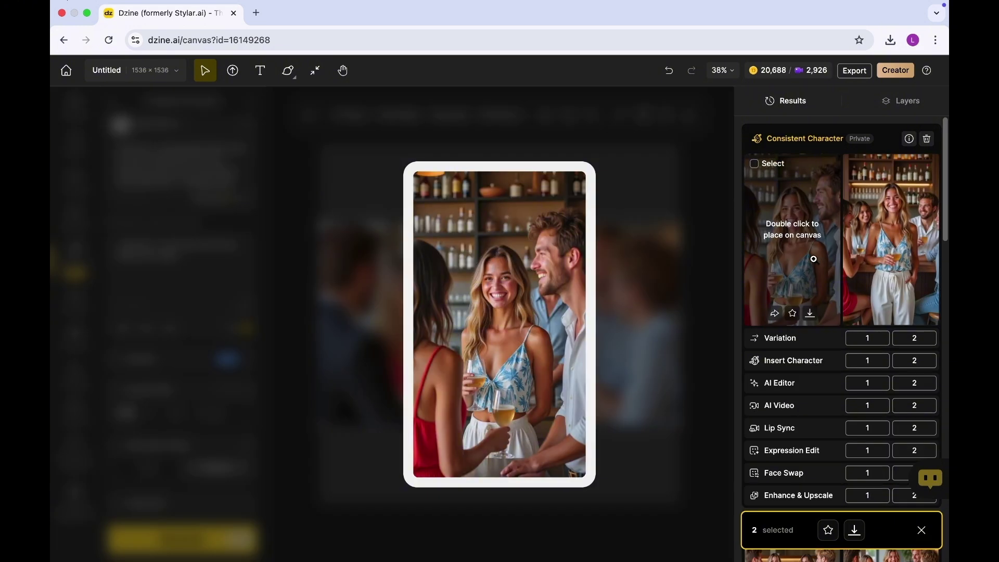
mouse_move(896, 265)
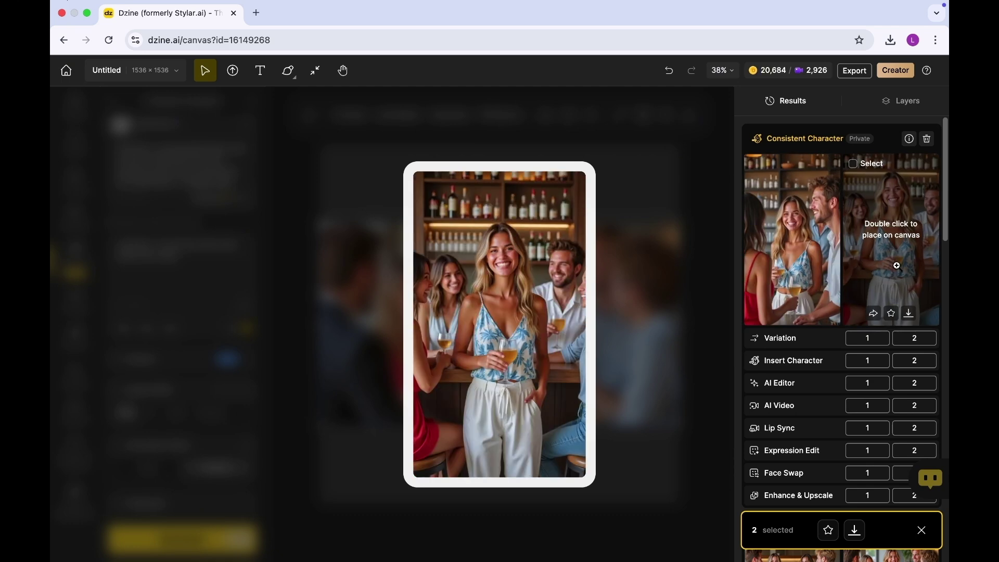
mouse_move(775, 265)
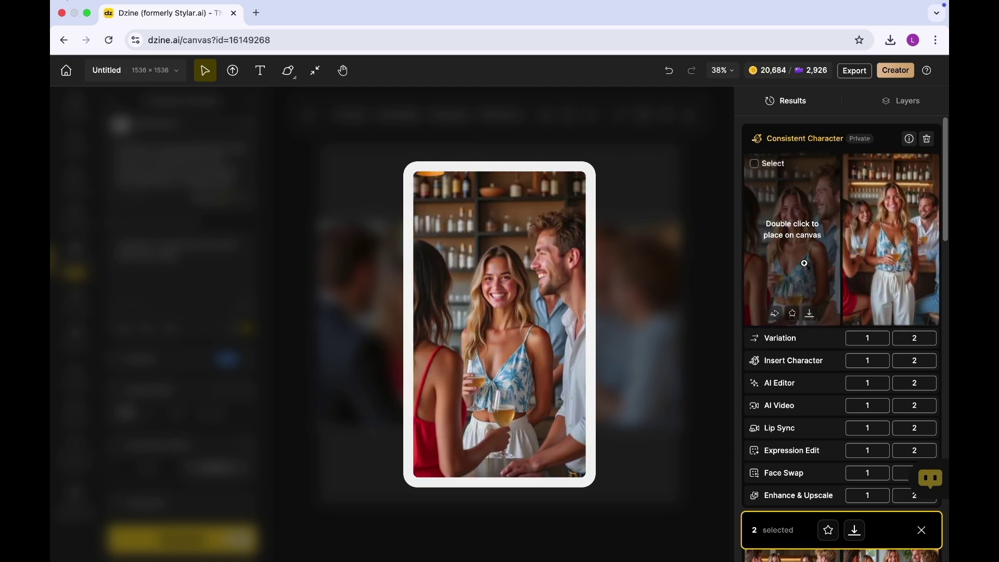
left_click(768, 184)
left_click(742, 245)
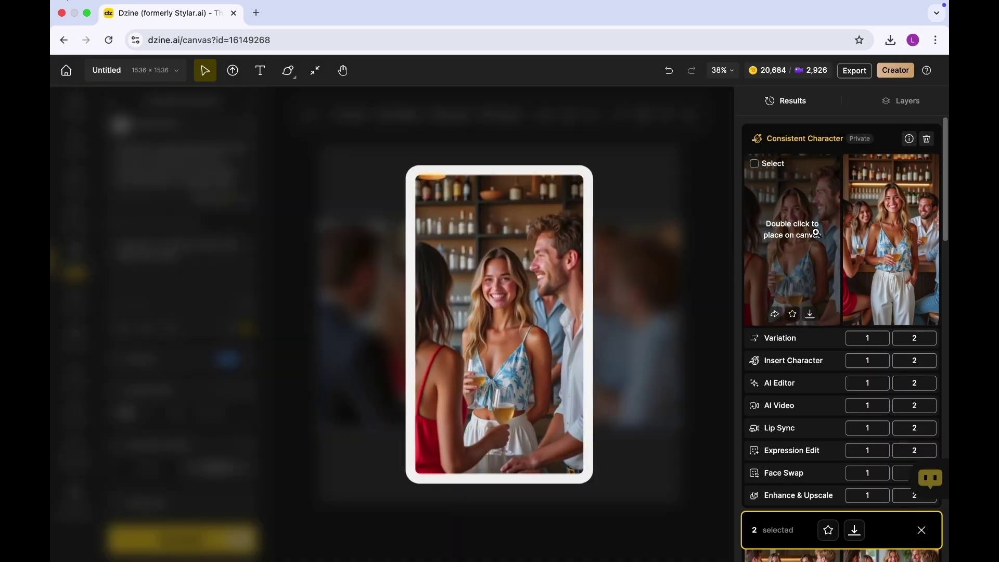
Place the first bar result on the canvas and select the portrait.
double_click(816, 233)
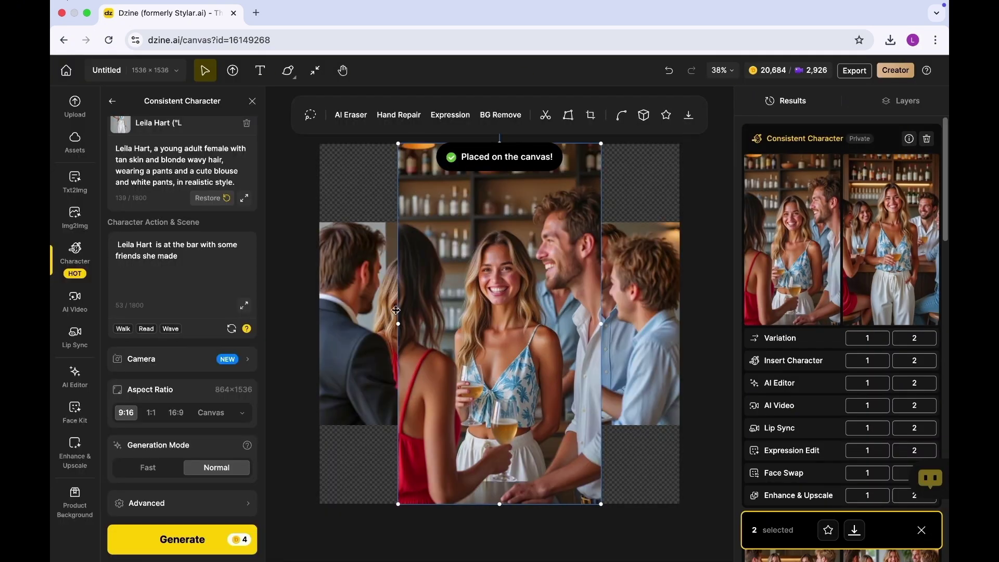
left_click(335, 283)
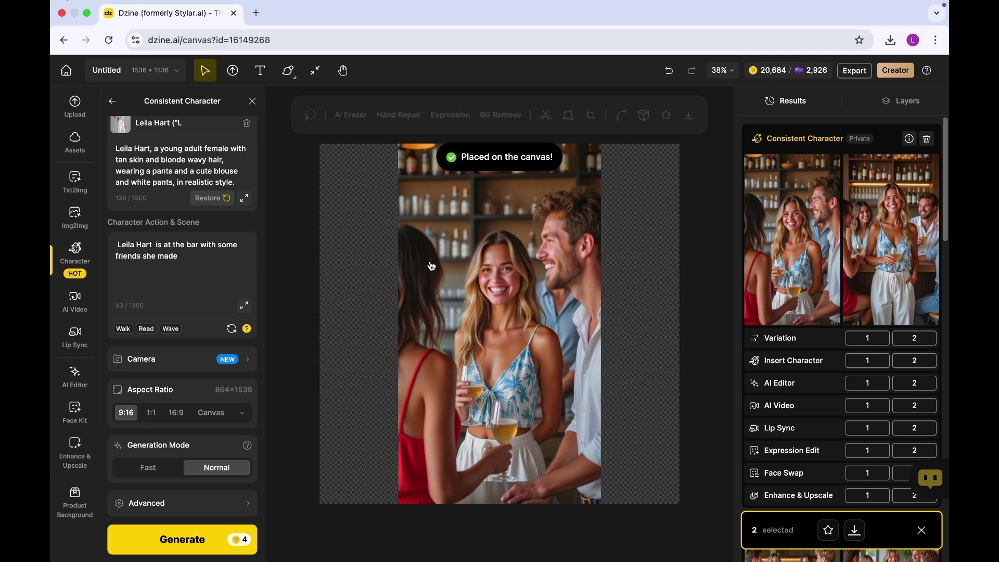
left_click(470, 258)
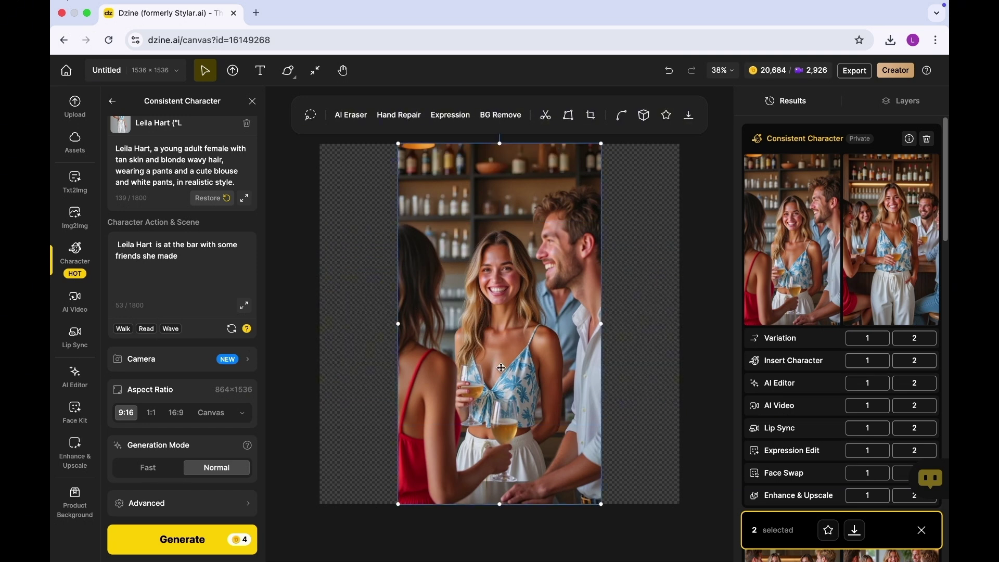
left_click(75, 501)
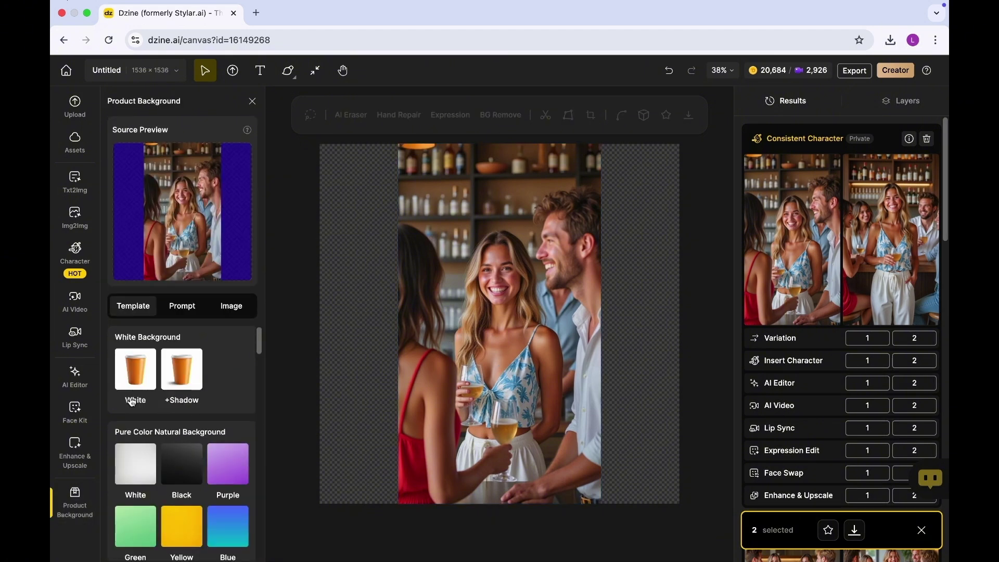
Run AI Editor's Generative Expand at 9:16 and place the first expanded variant on the canvas.
left_click(74, 384)
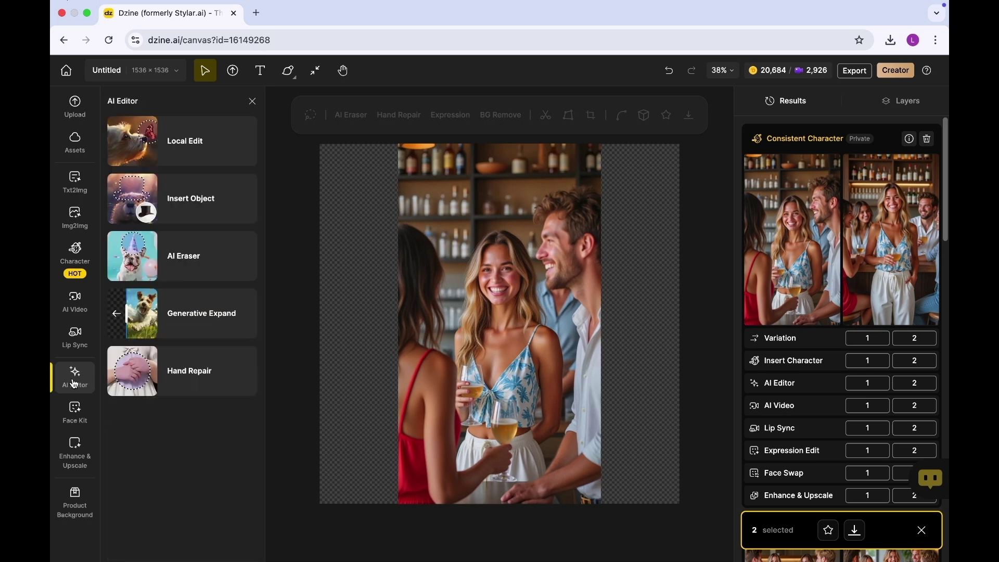
left_click(192, 333)
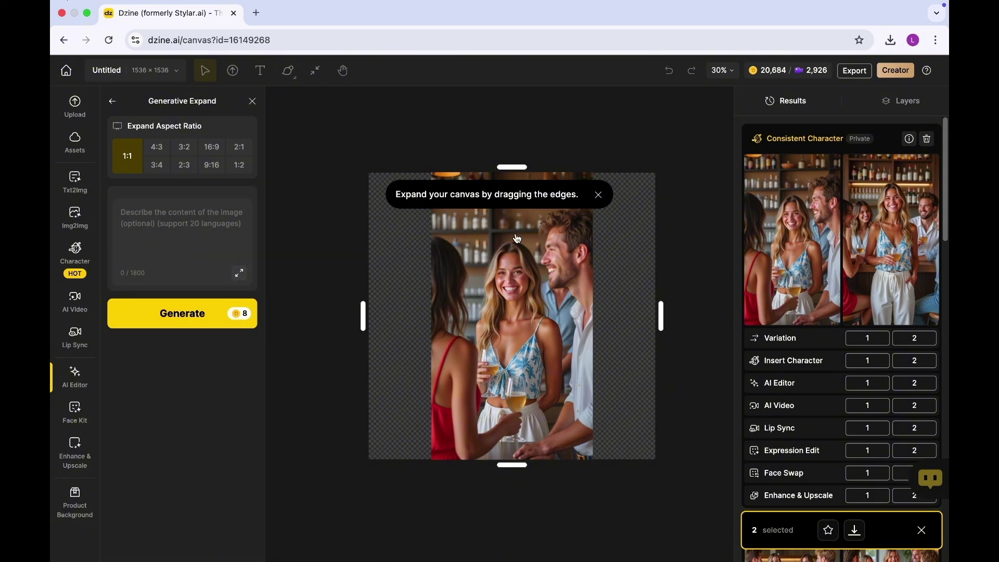
left_click(210, 166)
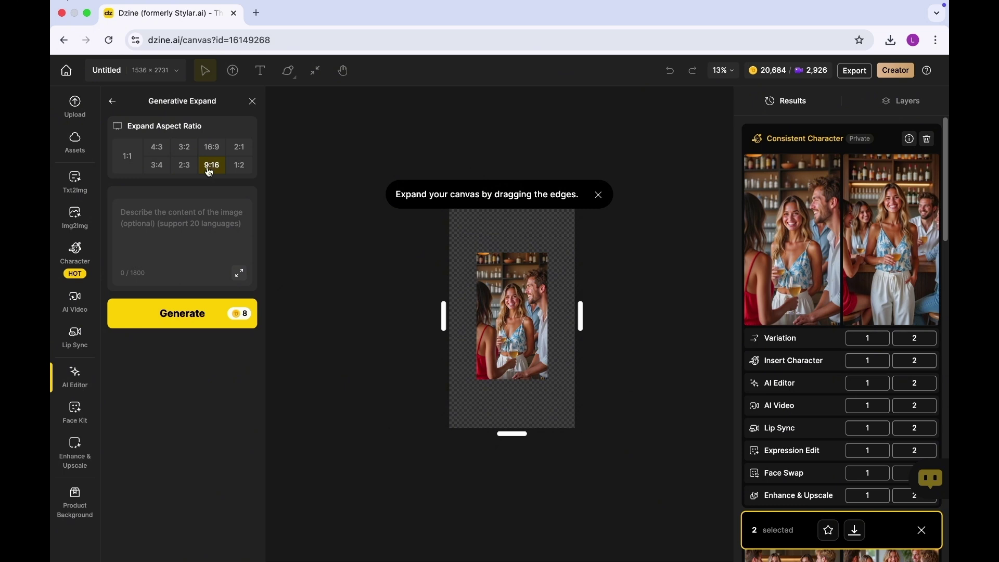
left_click(147, 227)
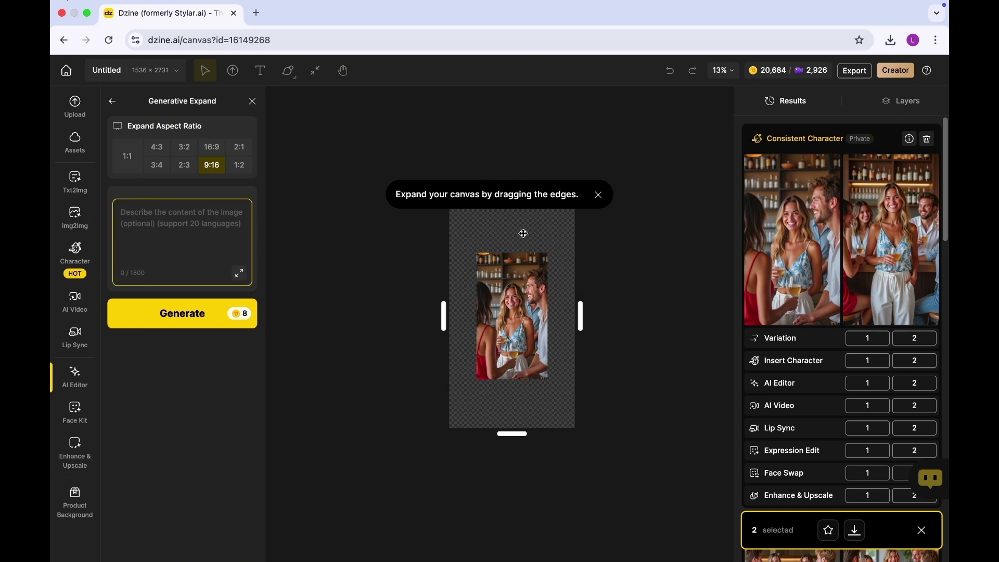
left_click(205, 311)
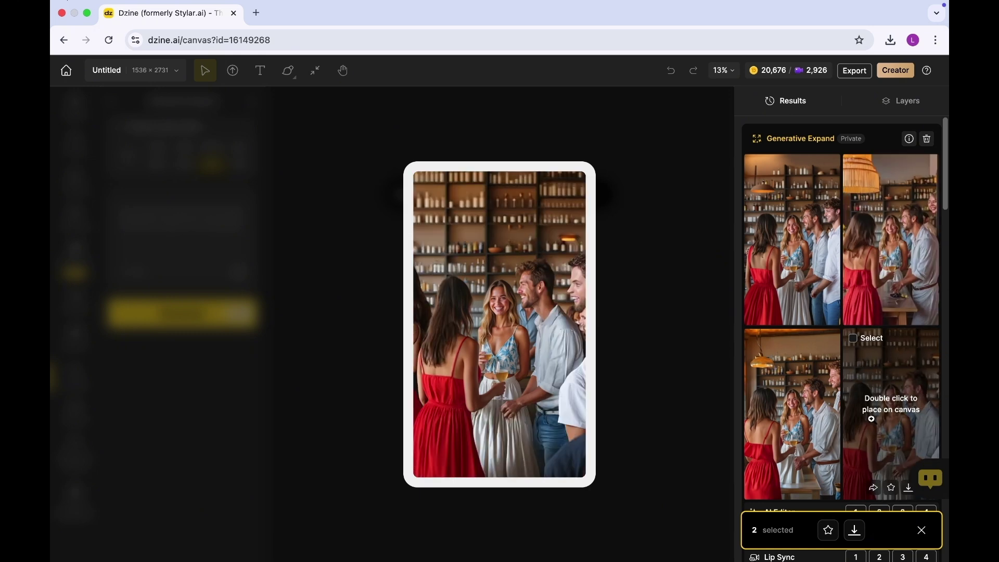
double_click(785, 260)
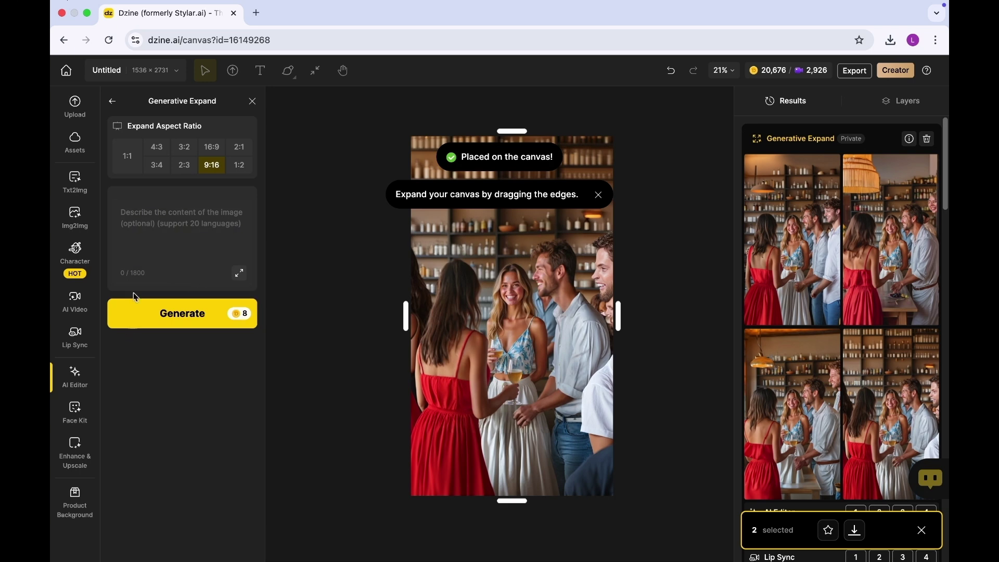
mouse_move(72, 309)
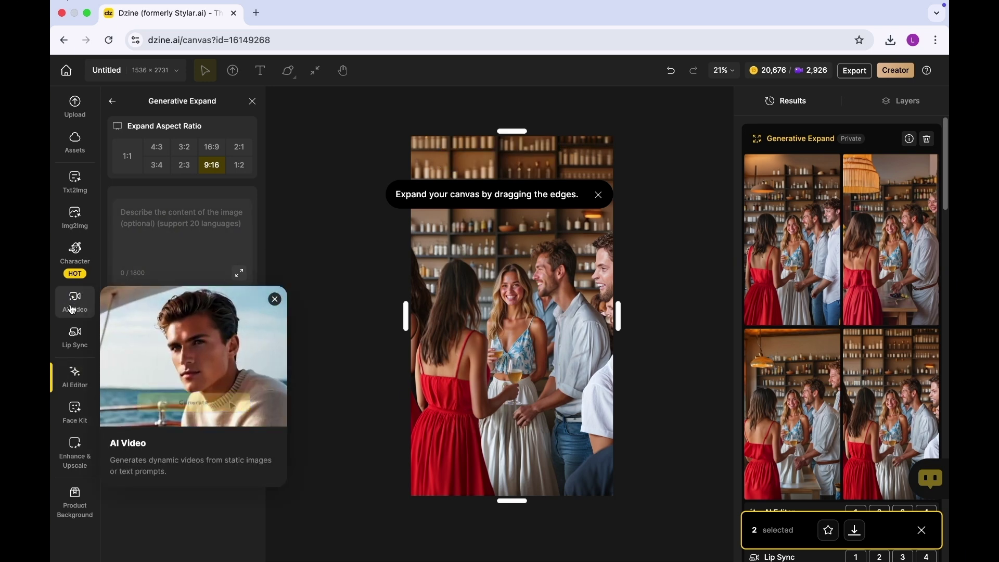
Generate a 5-second Kling 1.6 Img2Vid clip of the bar image with a prompt about Leila.
left_click(71, 309)
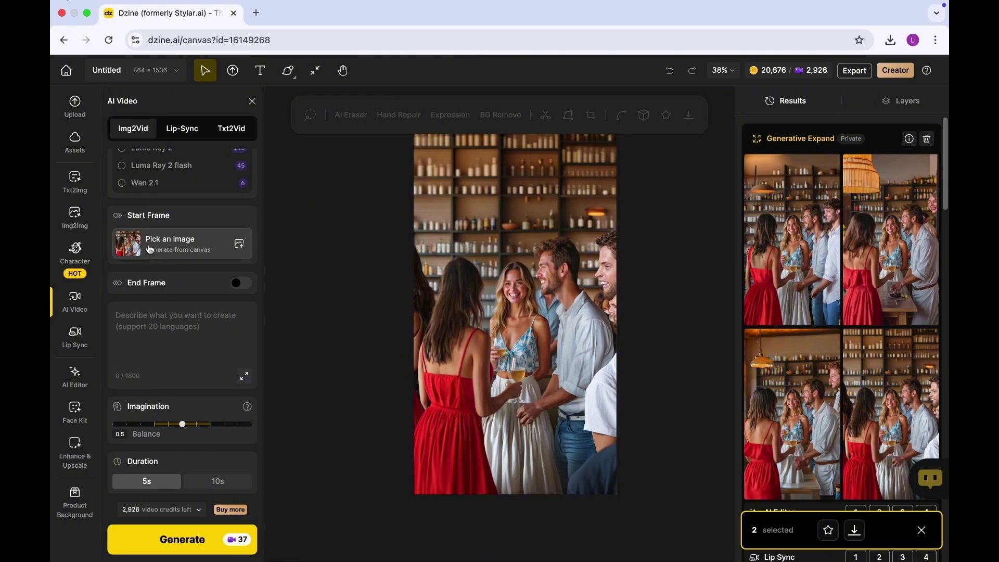
left_click(137, 328)
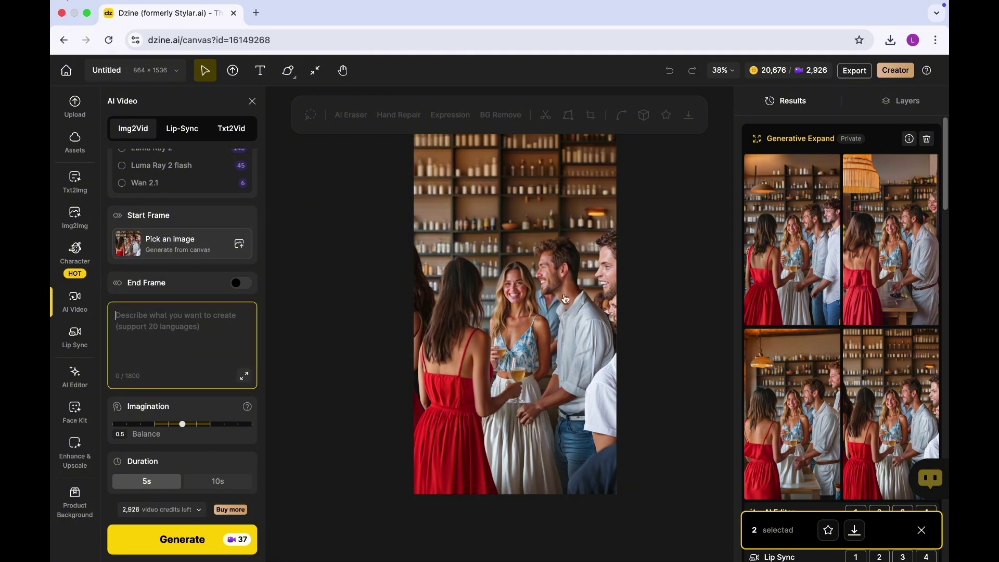
type("L")
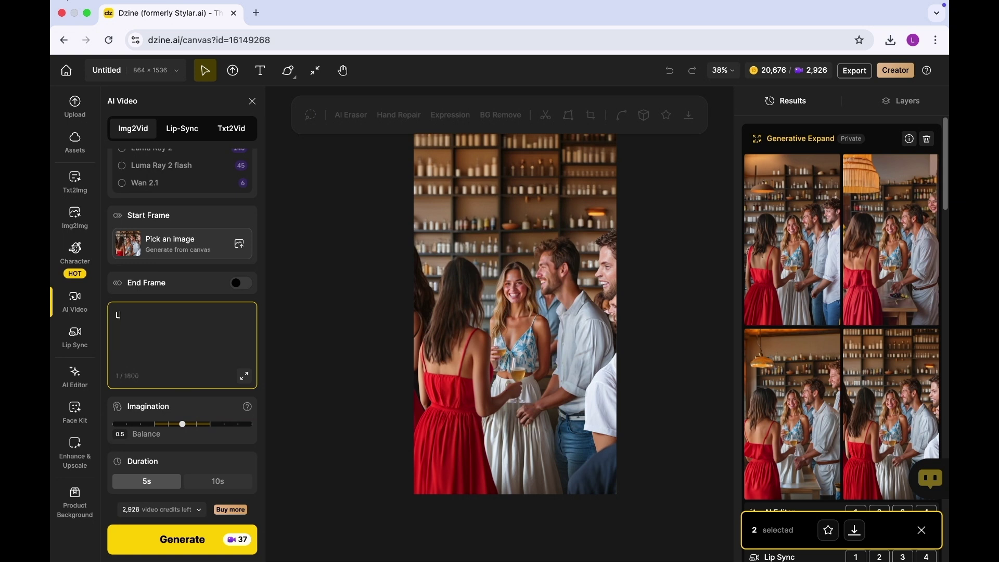
type("eila at the bar with friends having a gr")
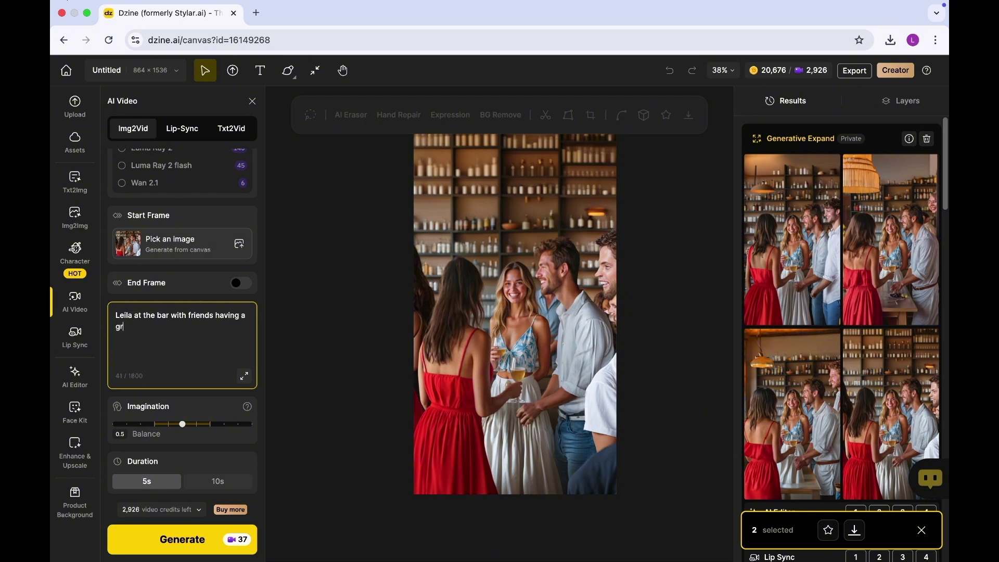
type("eat time discussing travel")
left_click(153, 485)
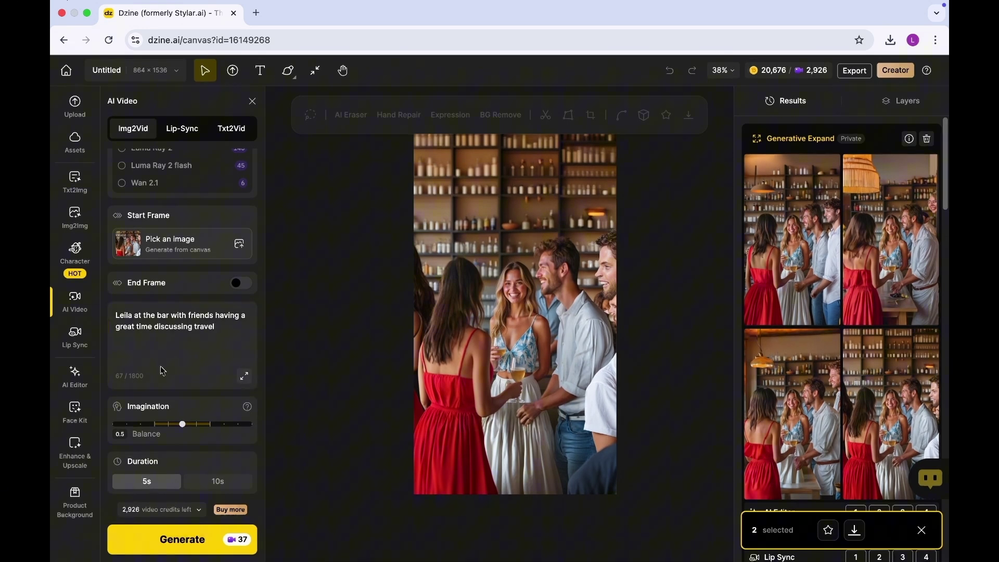
scroll(163, 371, "up", 4)
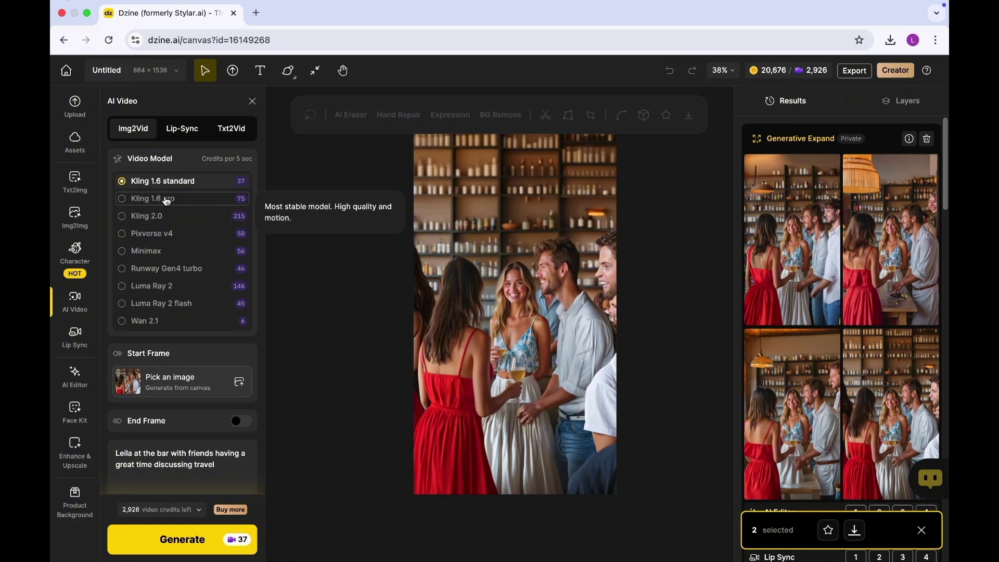
scroll(201, 473, "down", 3)
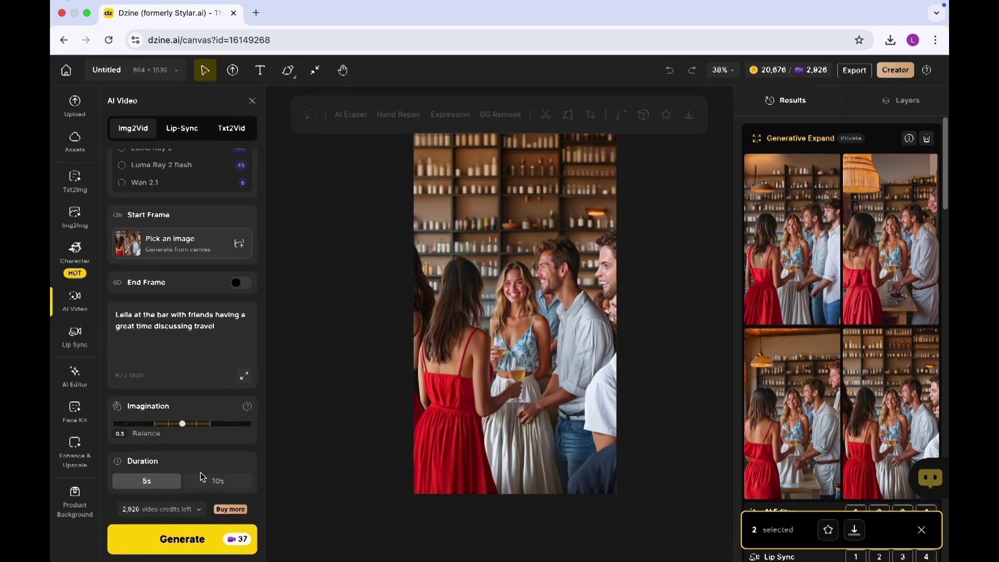
left_click(185, 547)
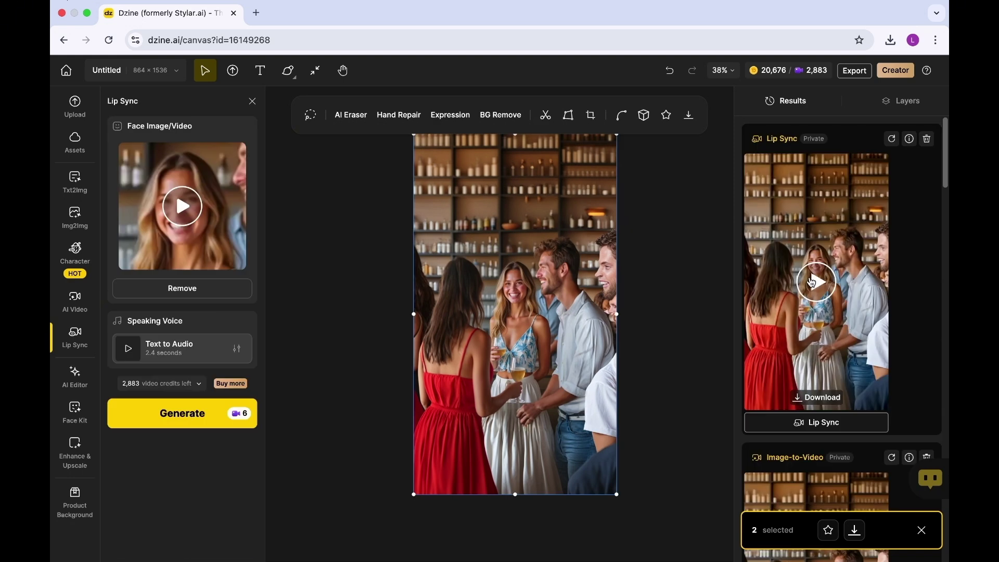
Preview and download the finished lip-sync video, then send a bar video result to Lip Sync.
left_click(814, 282)
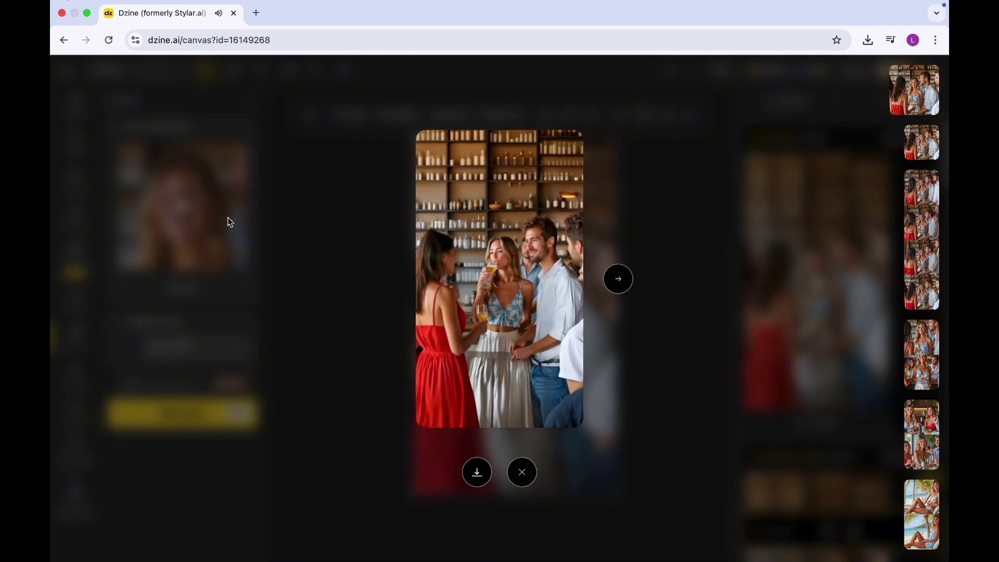
key("Escape")
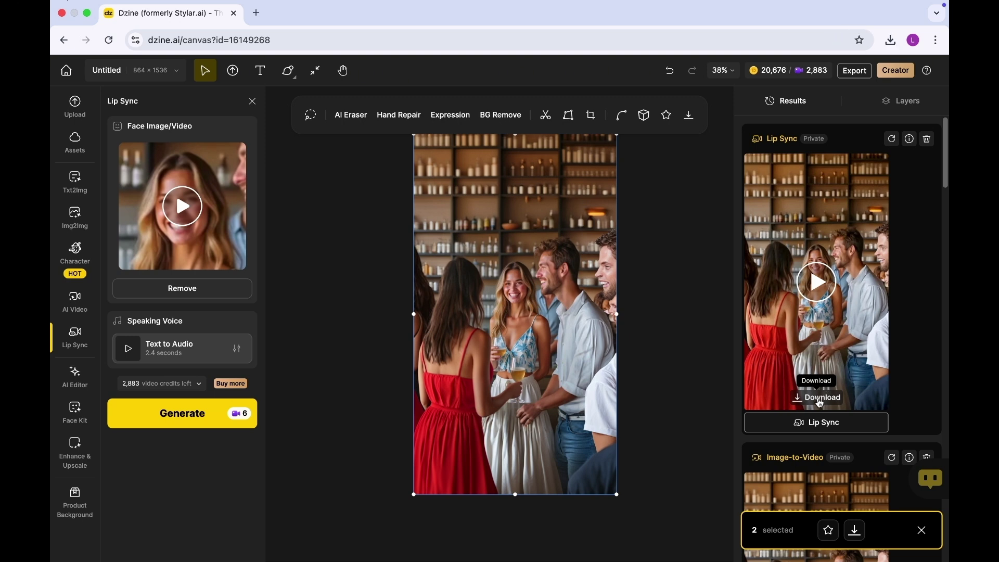
left_click(816, 400)
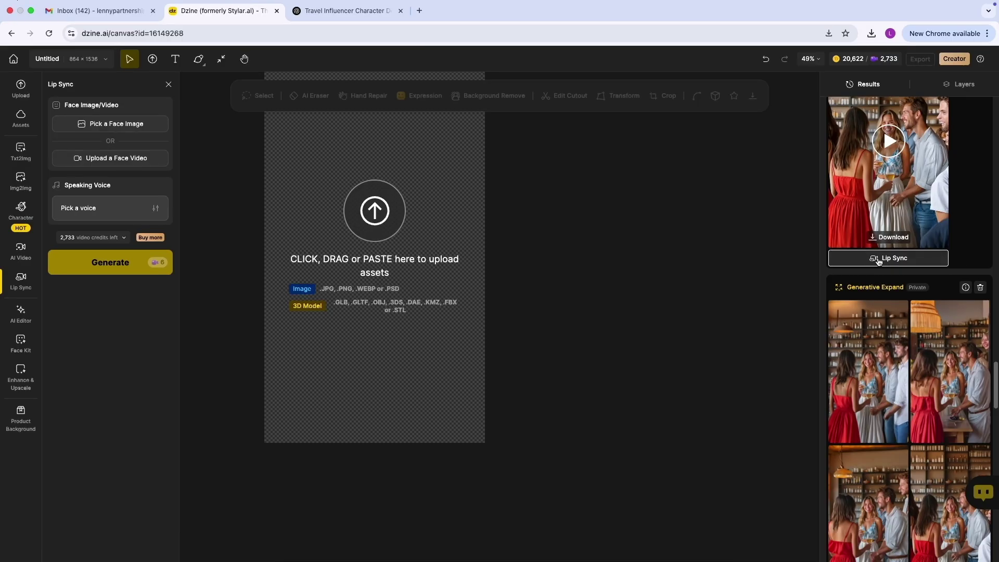
left_click(878, 259)
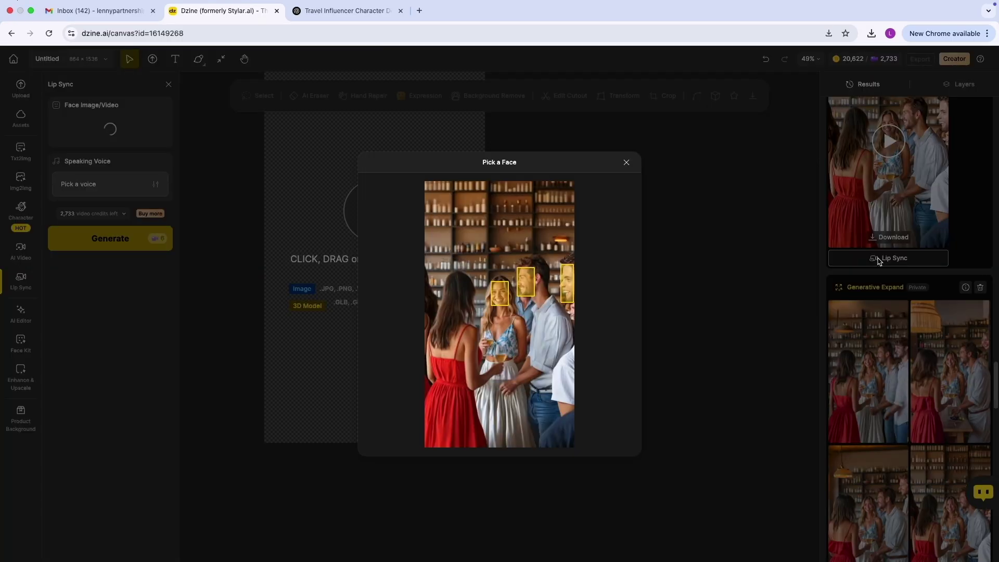
Choose Leila's face and the Brittney female voice for the lip sync.
left_click(501, 295)
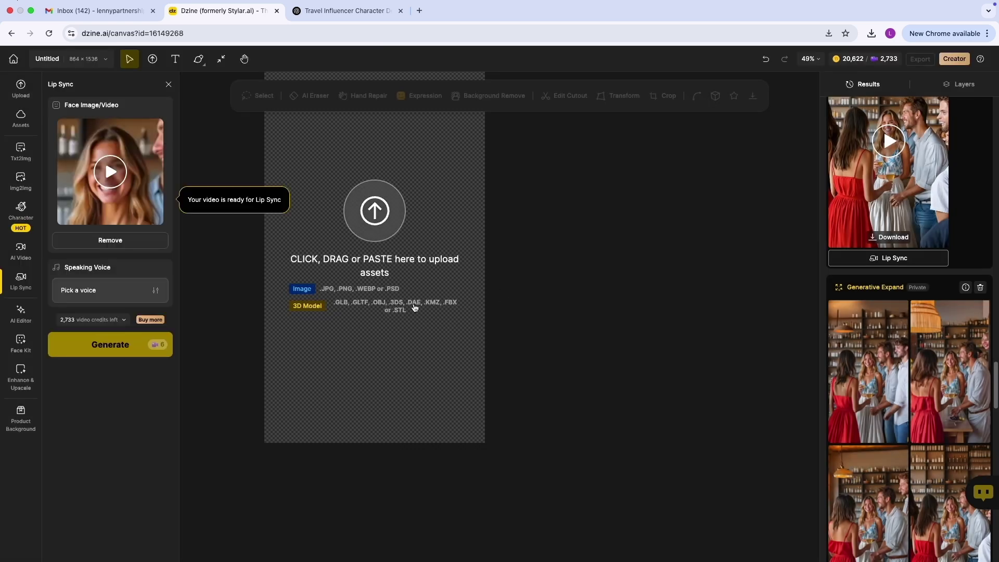
left_click(133, 301)
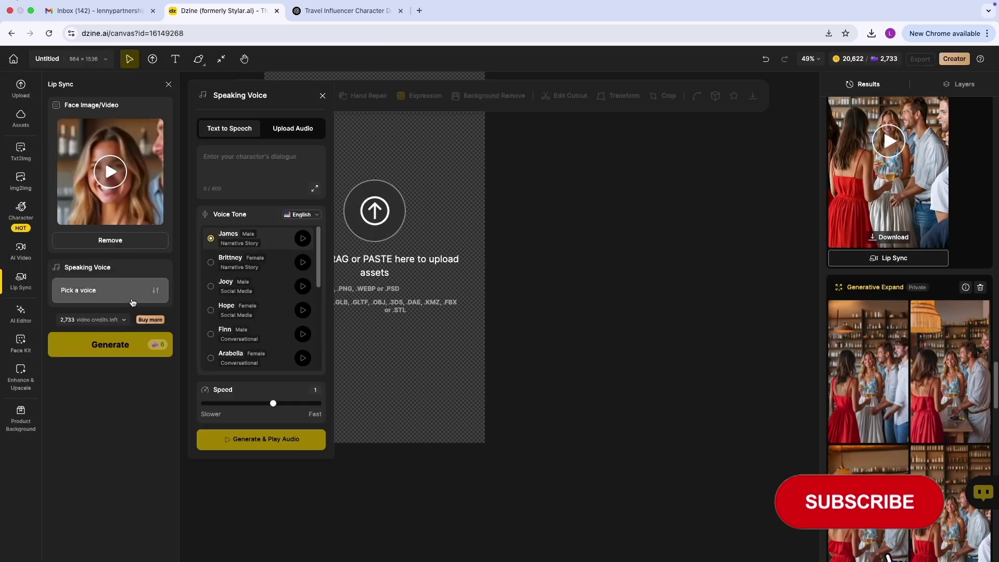
left_click(211, 266)
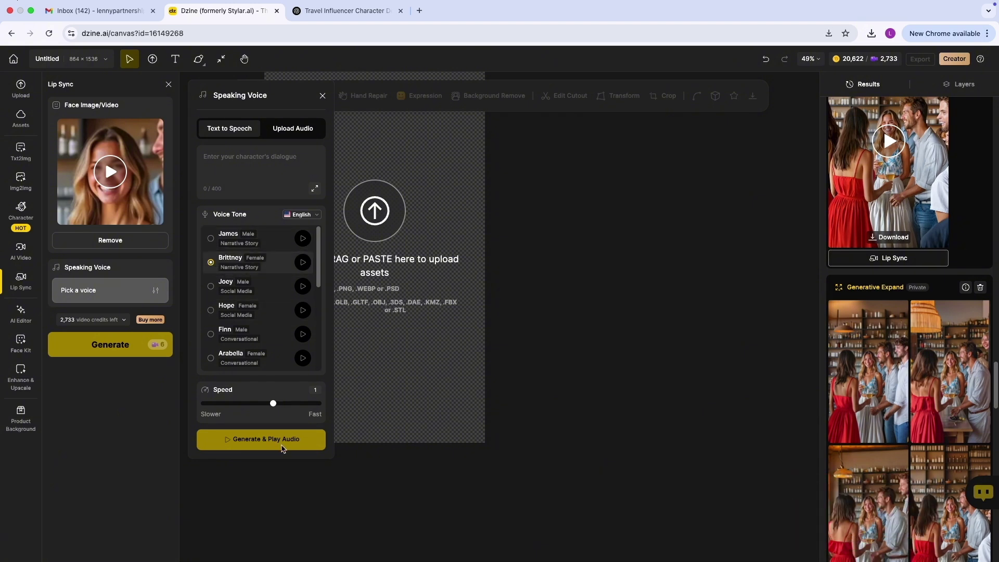
Enter 'I am really enjoying this city', generate the speech audio, and submit the lip sync.
left_click(250, 163)
type("I am really enjoying this city")
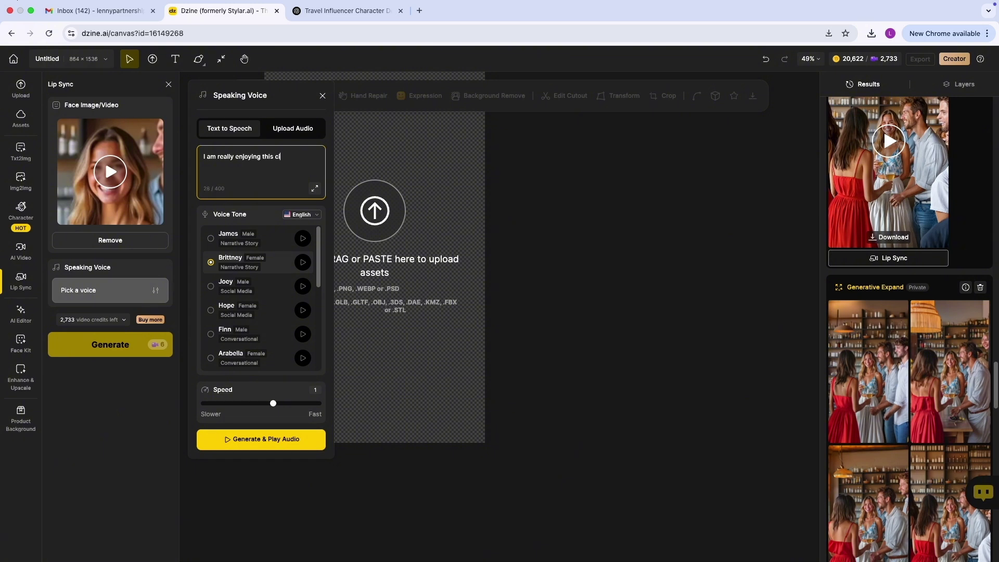
left_click(264, 446)
left_click(264, 440)
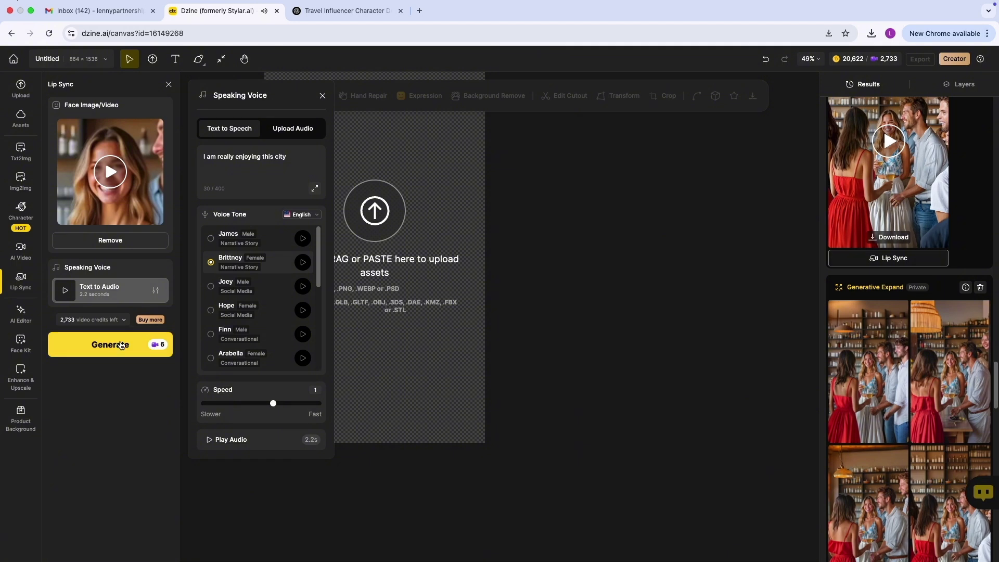
left_click(156, 295)
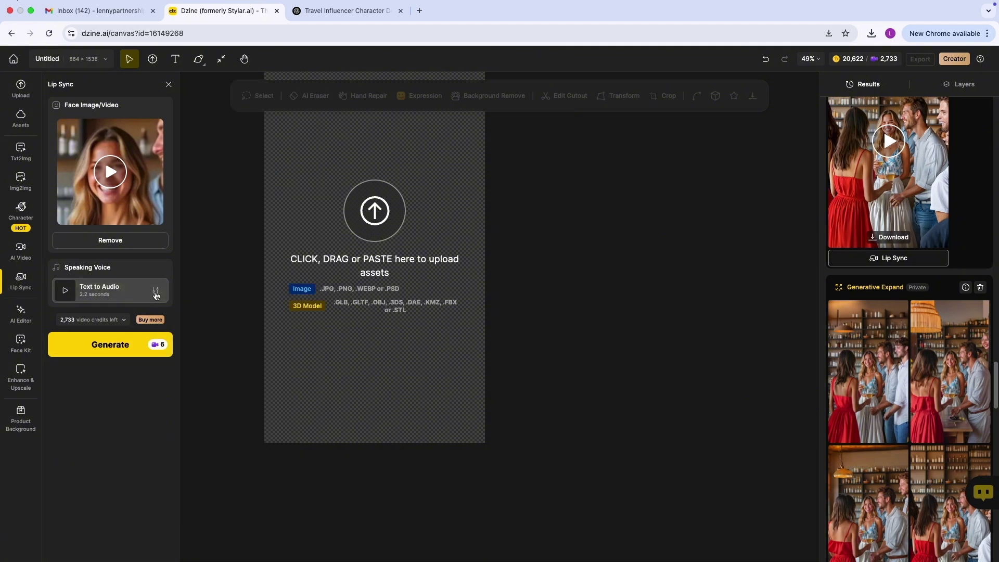
left_click(127, 343)
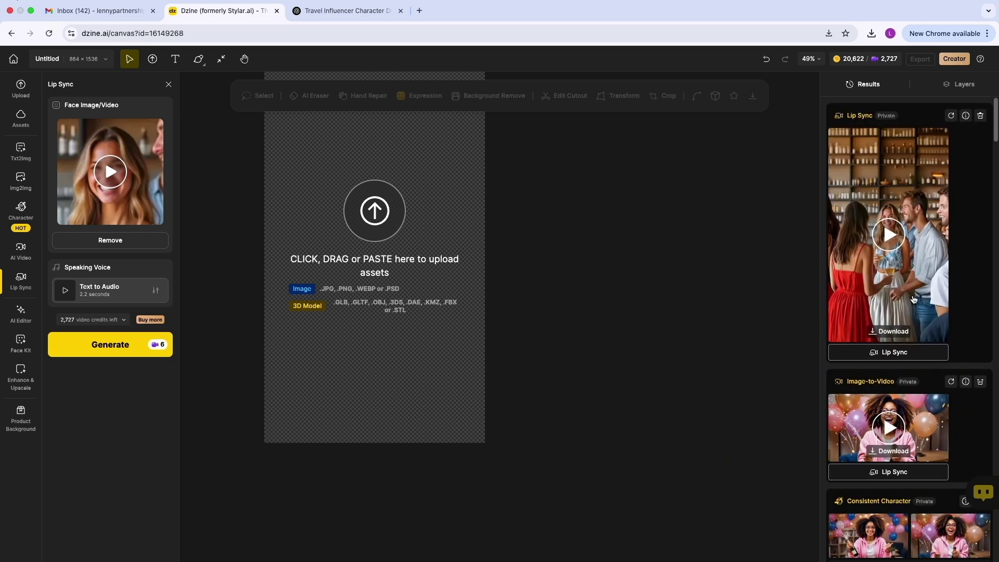
Open the new Lip Sync result from the Results panel in full-screen playback.
left_click(884, 237)
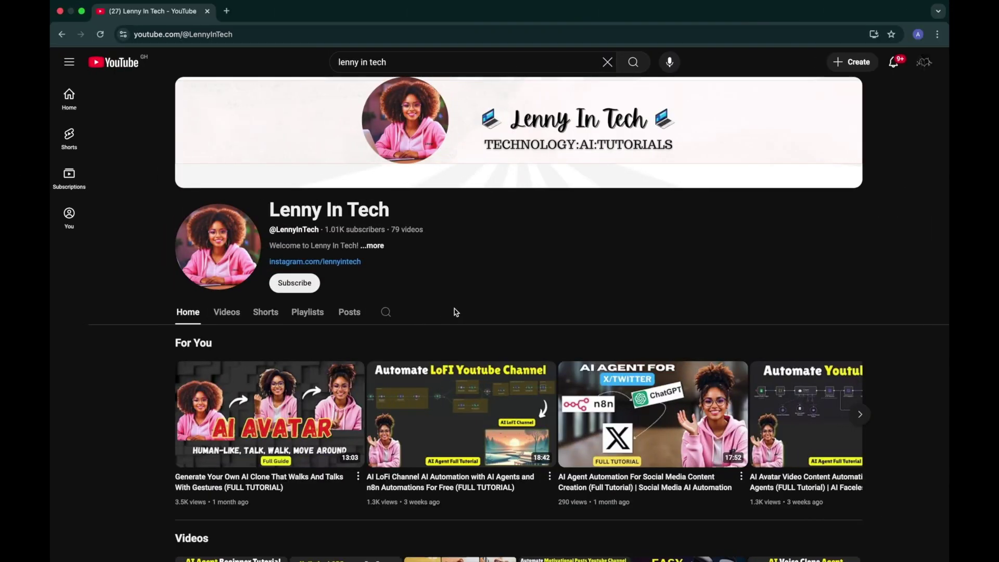
scroll(456, 312, "down", 2)
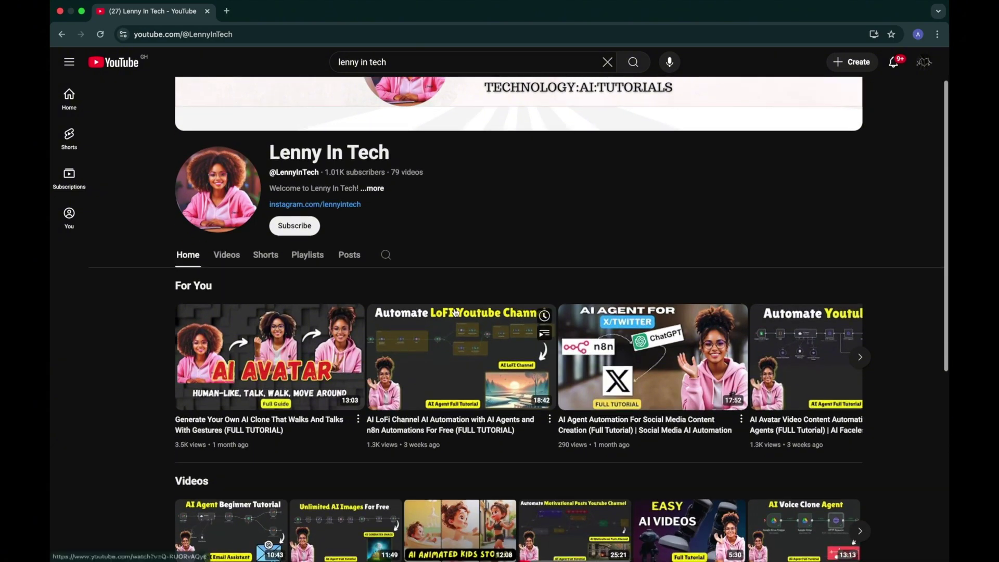
scroll(456, 312, "down", 2)
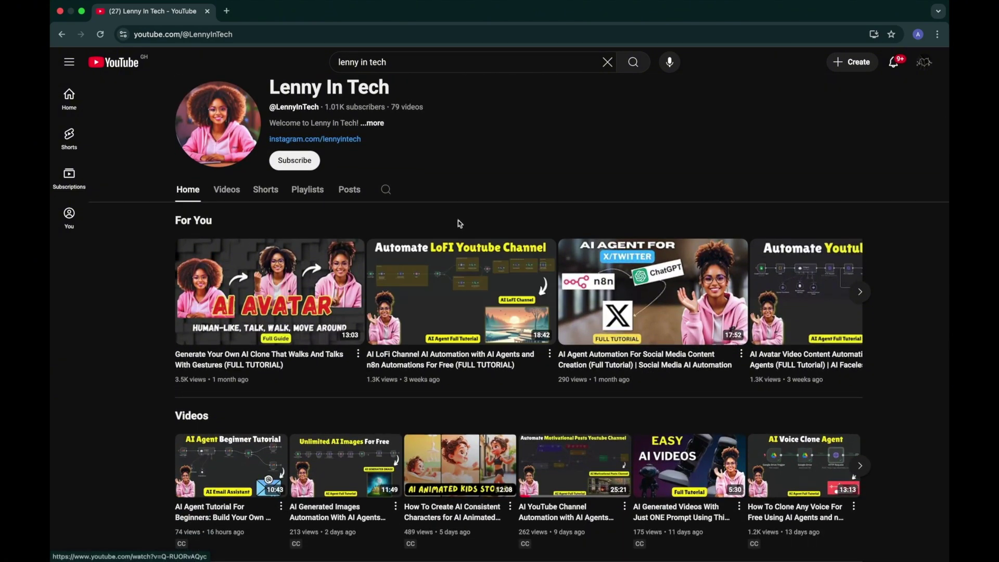
scroll(400, 230, "up", 4)
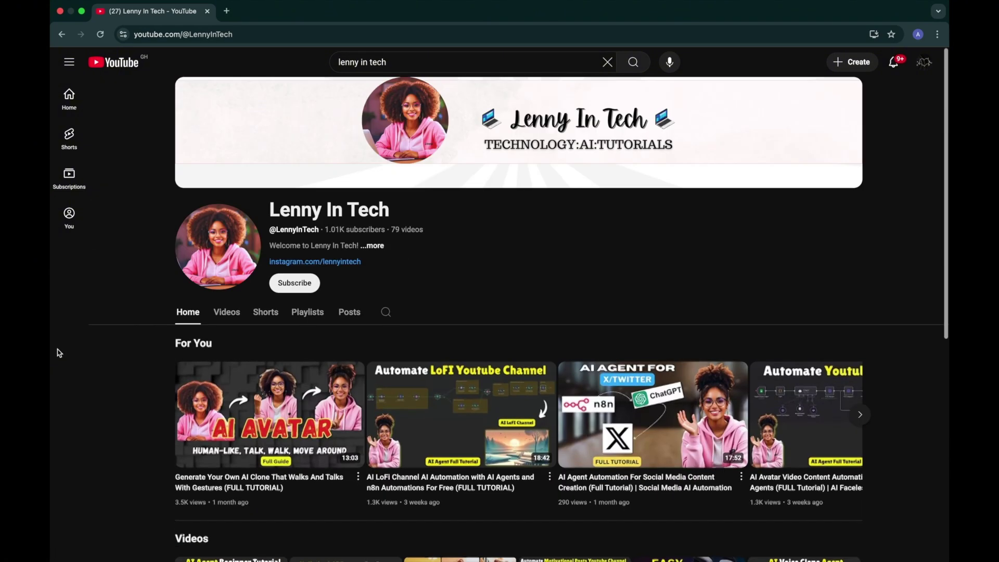
scroll(66, 390, "down", 4)
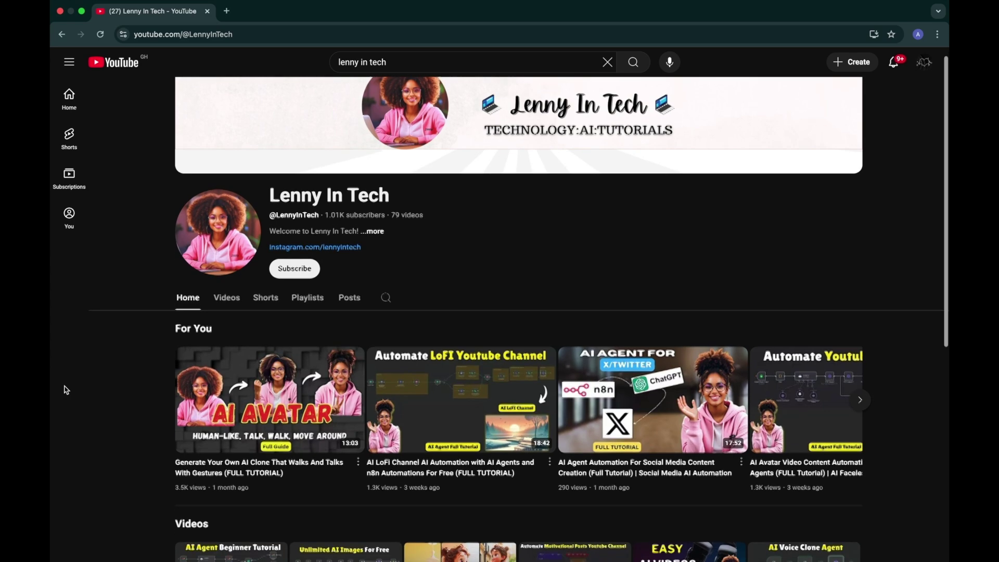
scroll(66, 390, "down", 5)
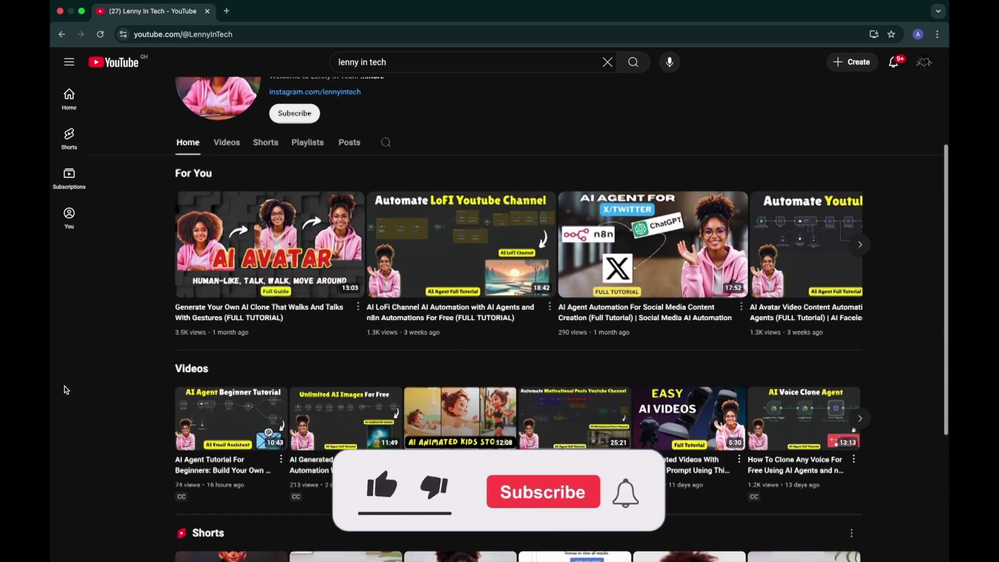
scroll(67, 390, "down", 2)
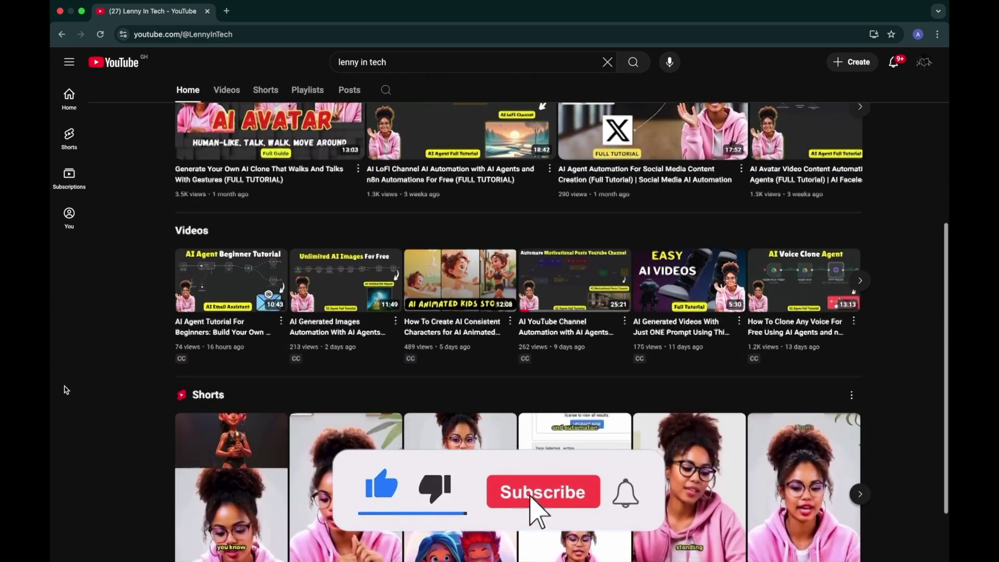
scroll(66, 390, "up", 5)
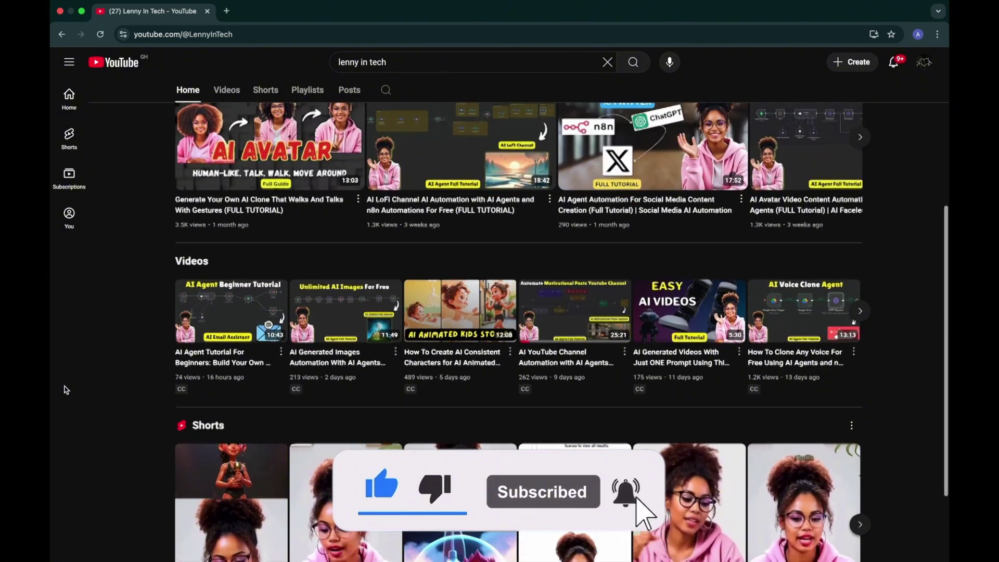
scroll(67, 390, "up", 1)
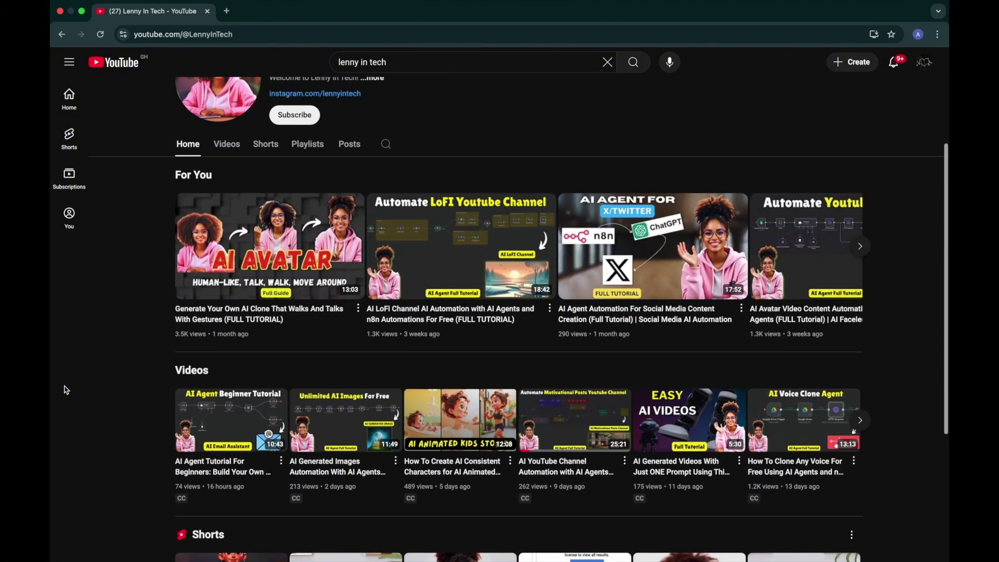